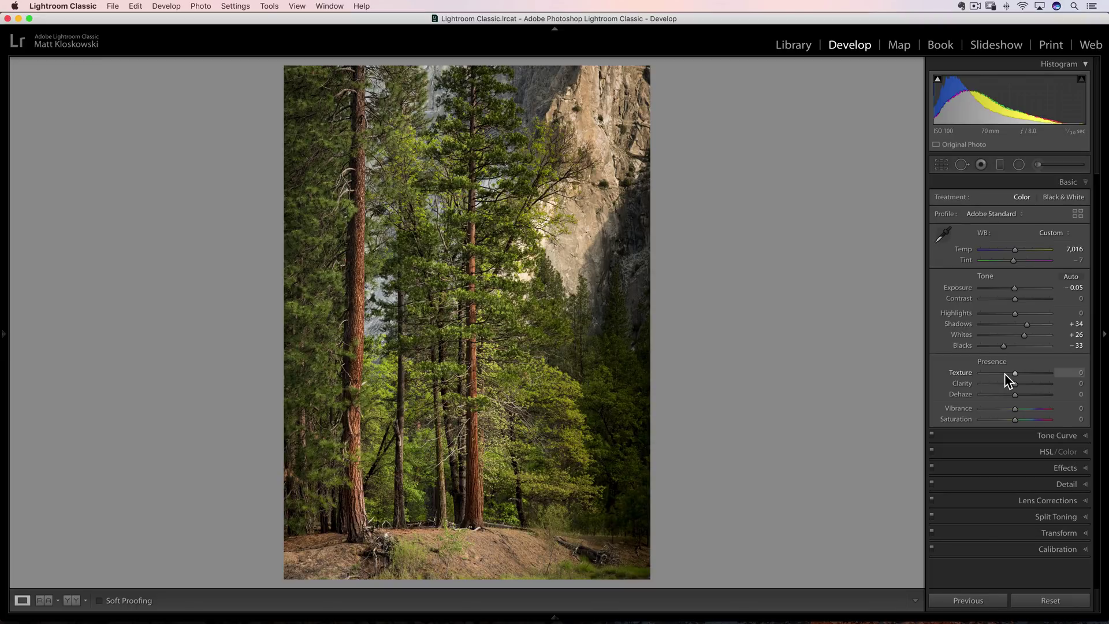
# Switch from Lightroom Classic to Chrome's Adobe Blog article introducing the Texture control.
pyautogui.press('super+Tab')
pyautogui.click(341, 310)
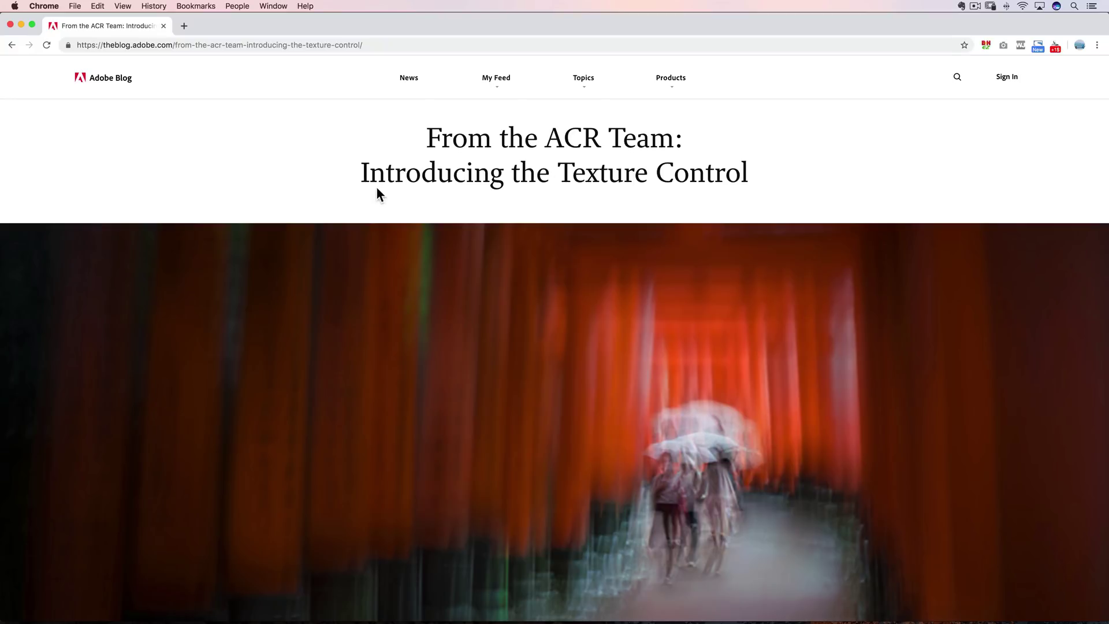
# Skim the 'Introducing the Texture Control' post, then return to the forest photo in Lightroom.
pyautogui.scroll(-5, 544, 240)
pyautogui.scroll(-10, 546, 238)
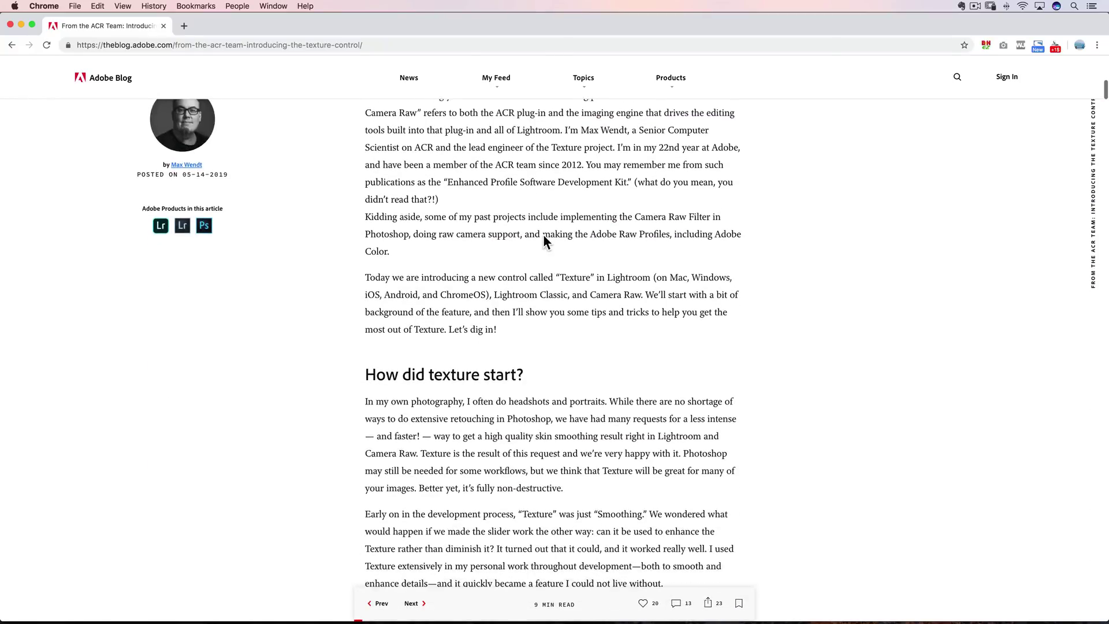
pyautogui.scroll(10, 544, 237)
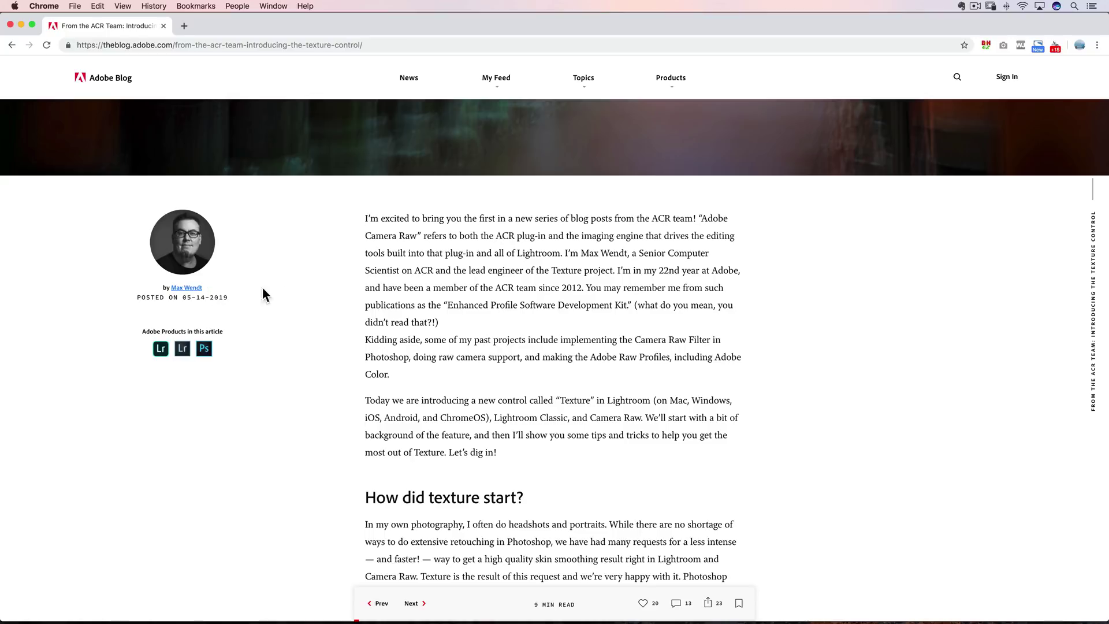
pyautogui.scroll(-10, 539, 306)
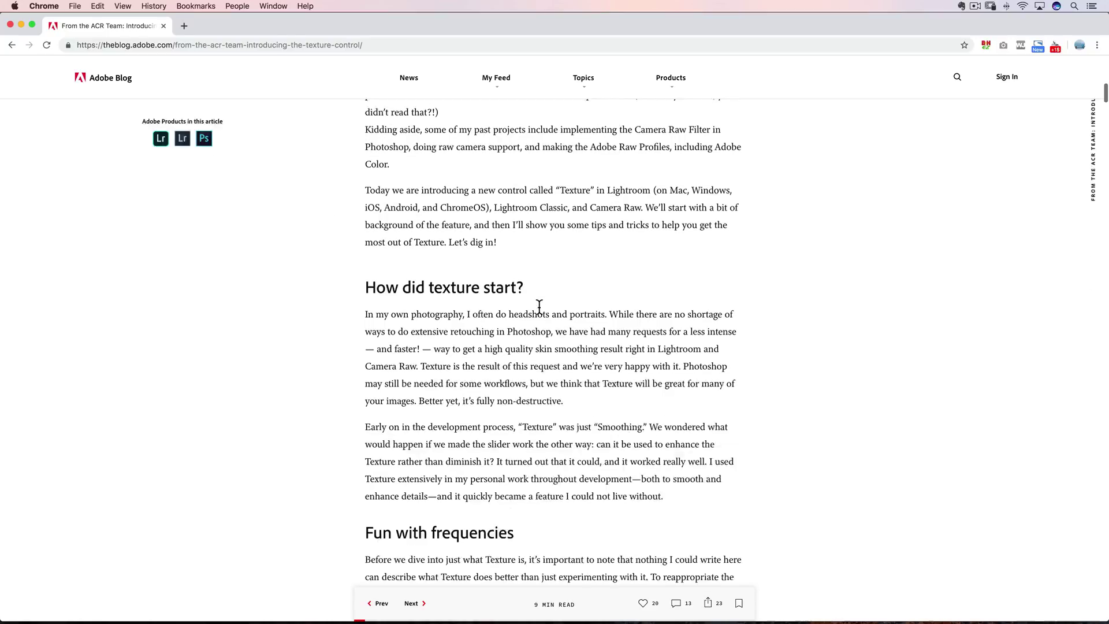
pyautogui.scroll(-6, 539, 306)
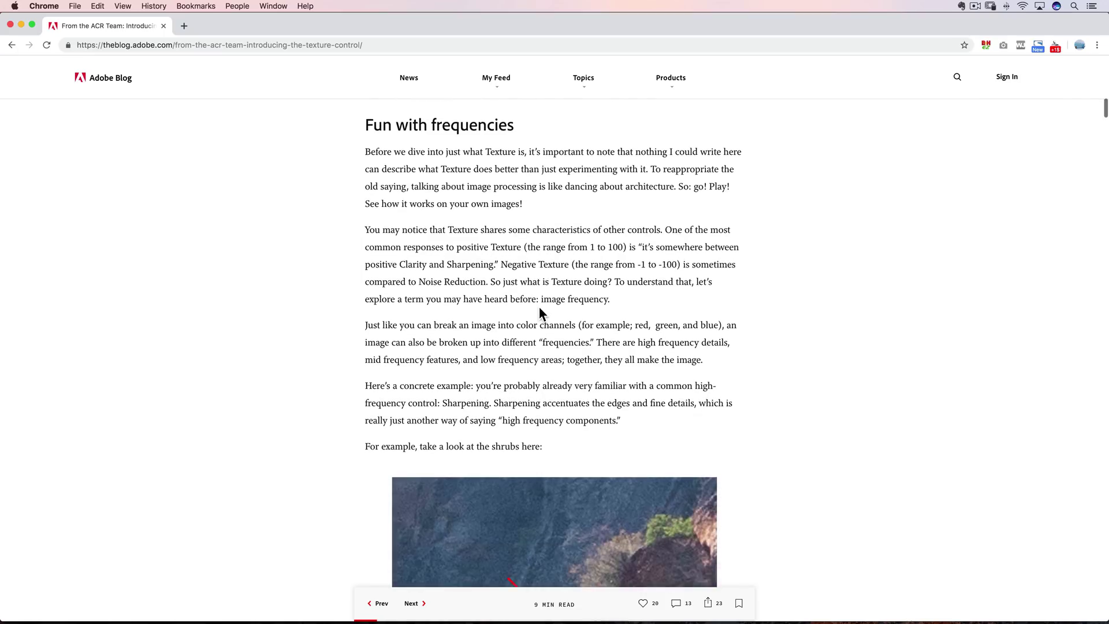
pyautogui.scroll(20, 539, 307)
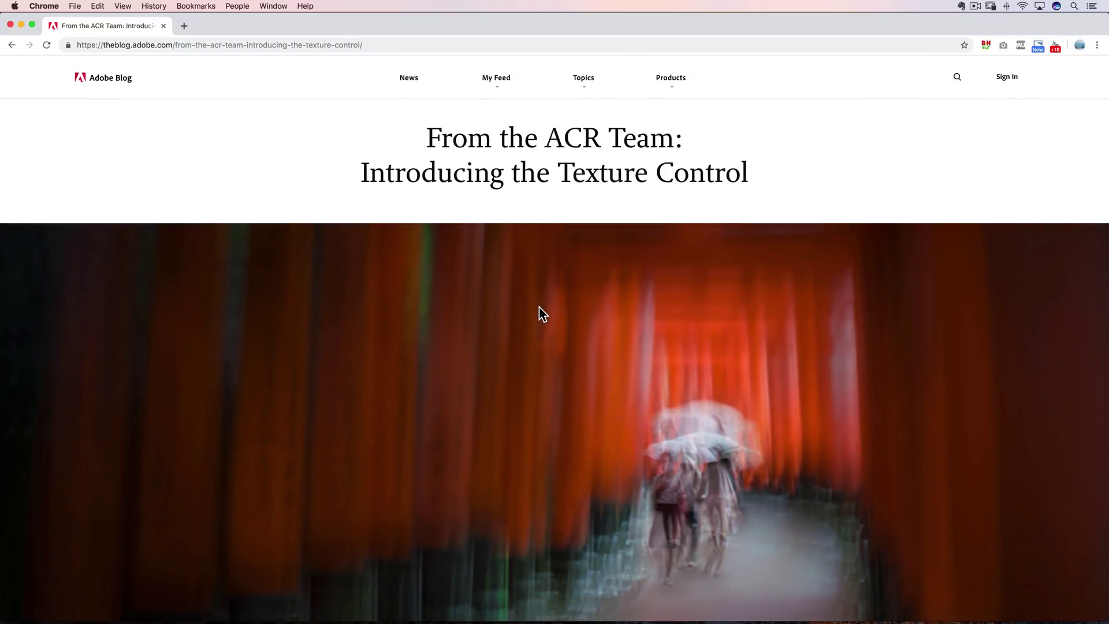
pyautogui.press('super+Tab')
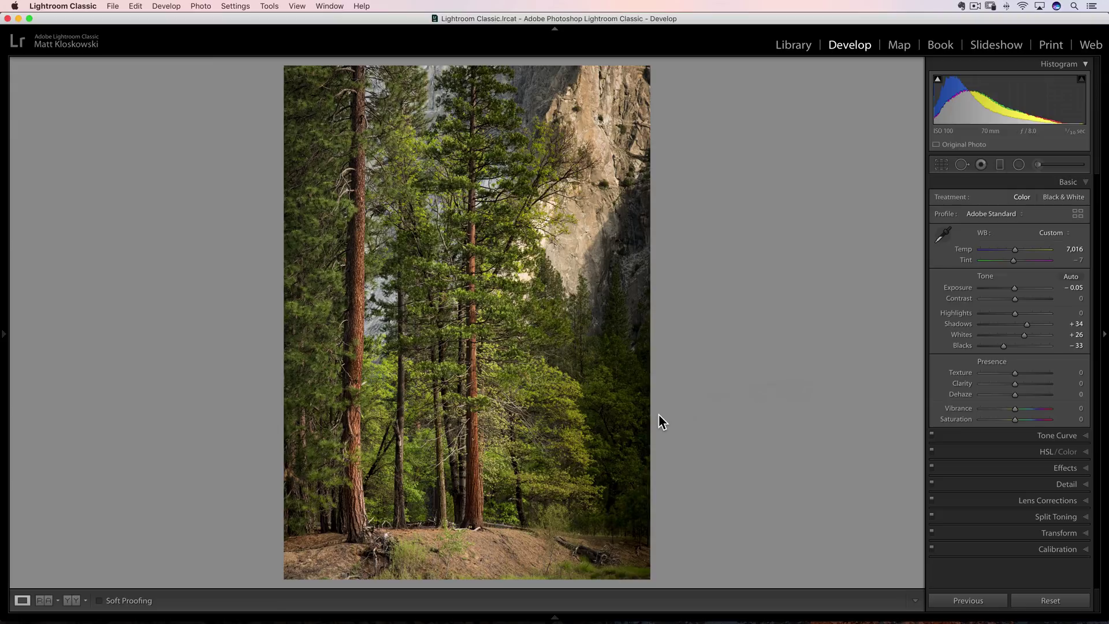
# Advance to the snowy mountain lake photo (Exposure +0.85, Highlights −60, Shadows +100).
pyautogui.press('Right')
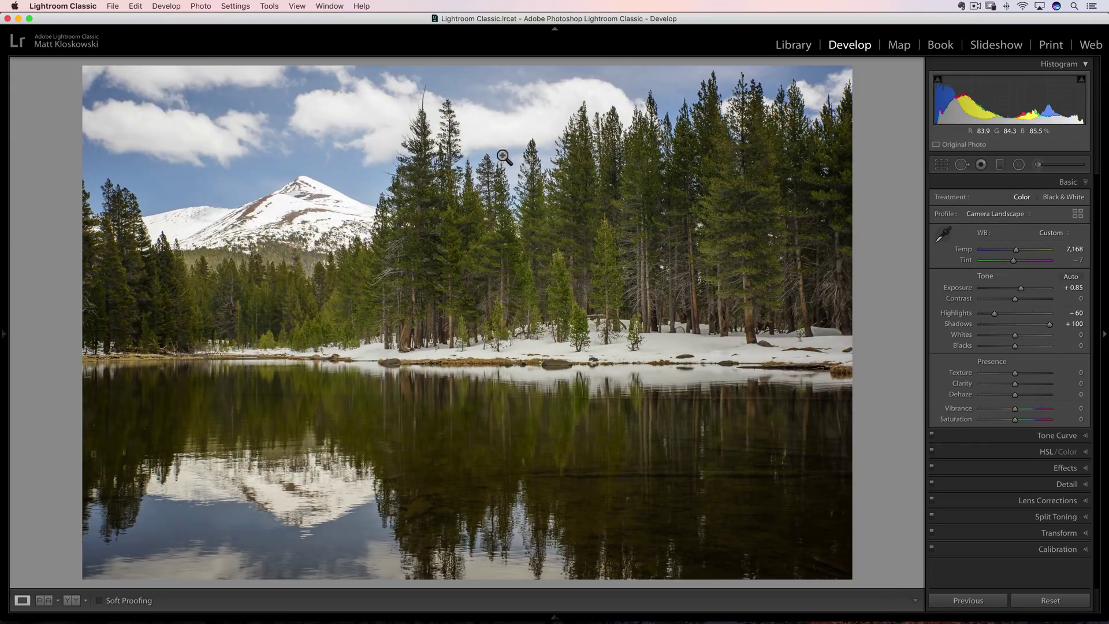
# Zoom the lake photo to 1:1 and pan across the treetops up to the cloudy sky.
pyautogui.click(574, 127)
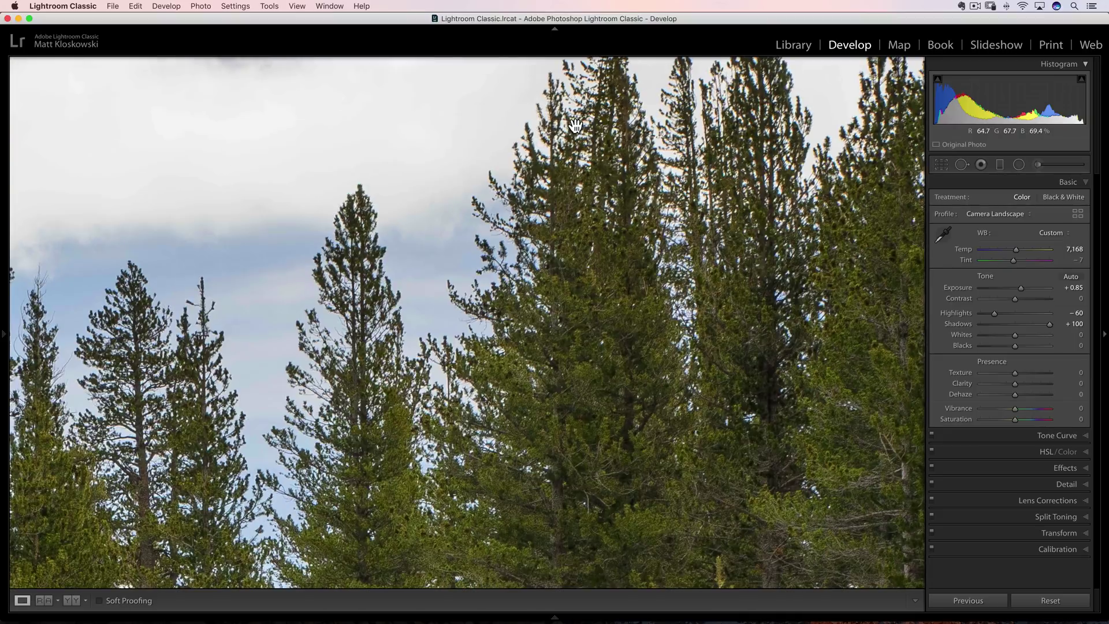
pyautogui.moveTo(596, 138); pyautogui.dragTo(556, 95)
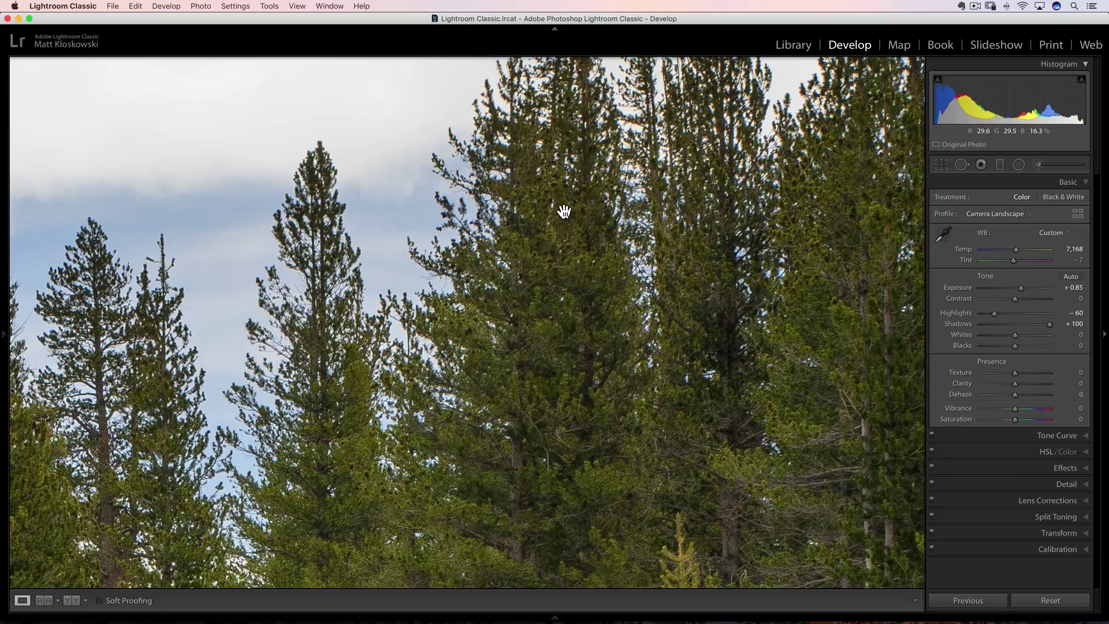
pyautogui.moveTo(563, 212); pyautogui.dragTo(547, 279)
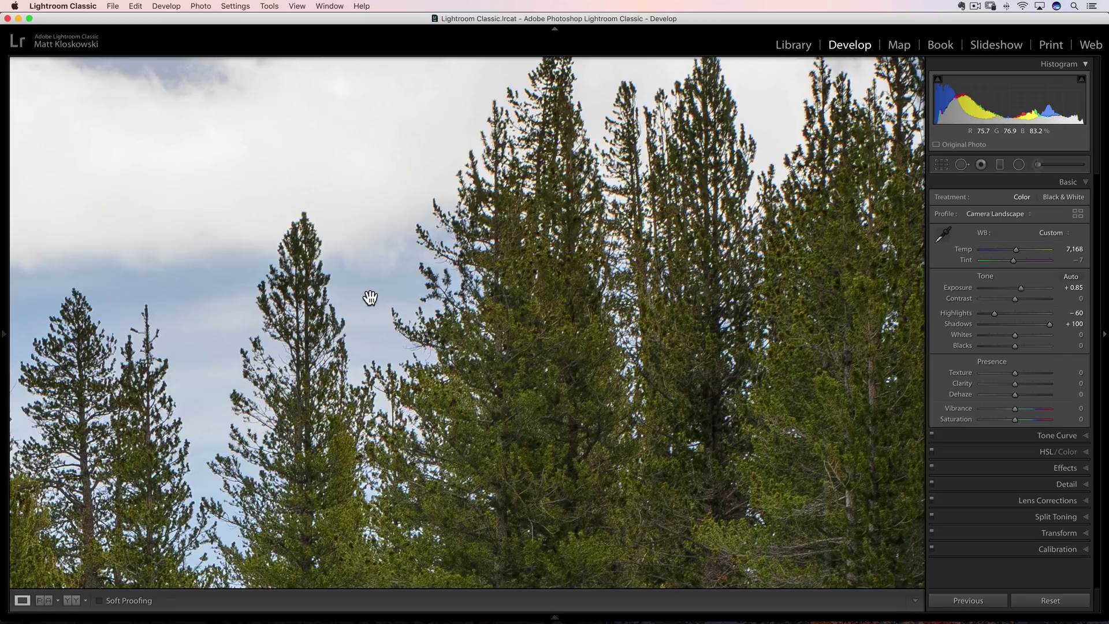
pyautogui.moveTo(384, 328); pyautogui.dragTo(495, 441)
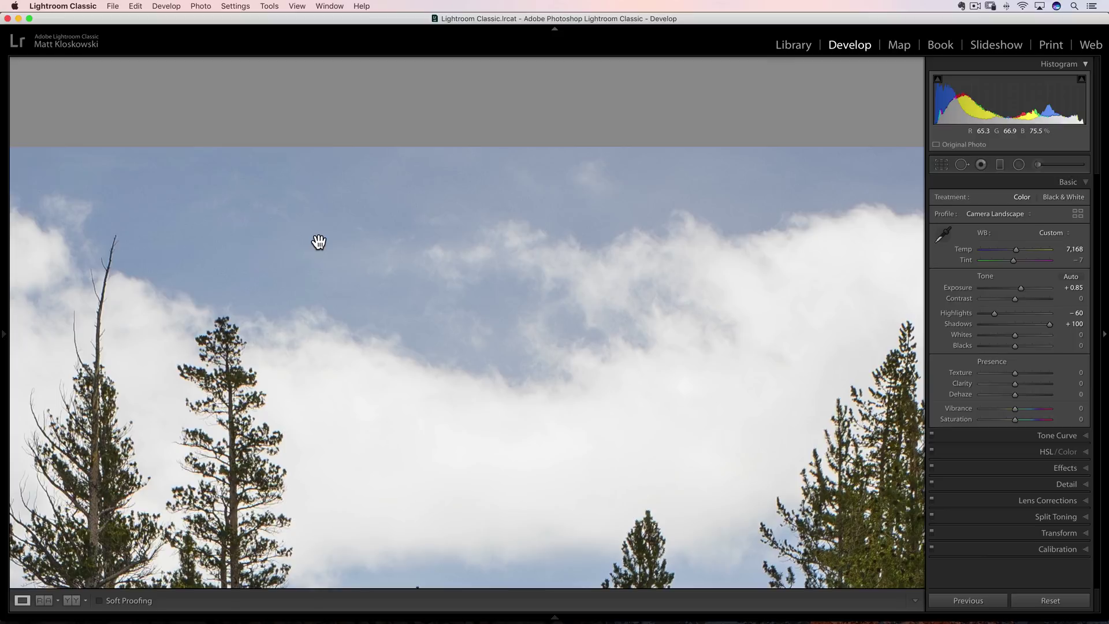
# Skip past the mossy rock waterfall to the canyon photo and pan from sky to mesas.
pyautogui.press('Right')
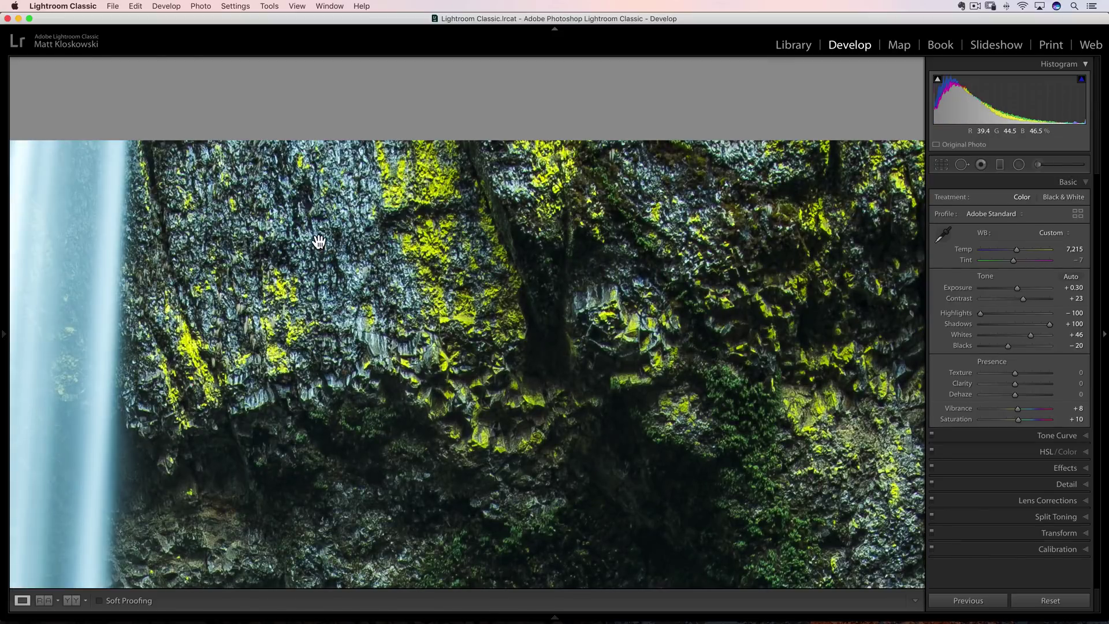
pyautogui.press('Right')
pyautogui.moveTo(370, 396); pyautogui.dragTo(369, 572)
pyautogui.moveTo(473, 451); pyautogui.dragTo(472, 521)
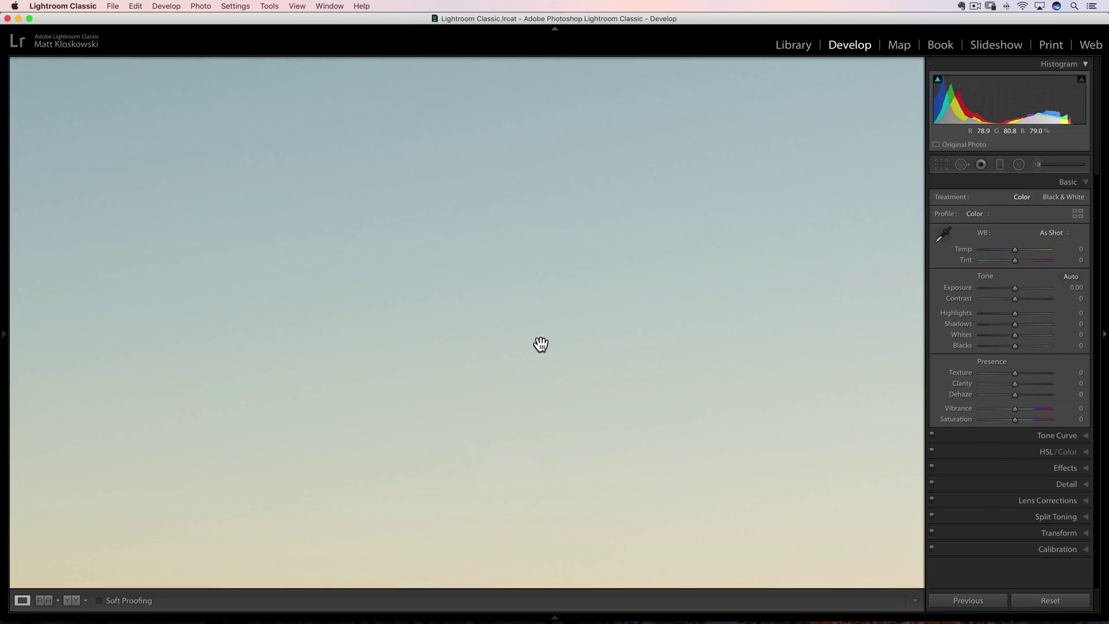
pyautogui.moveTo(540, 461); pyautogui.dragTo(522, 231)
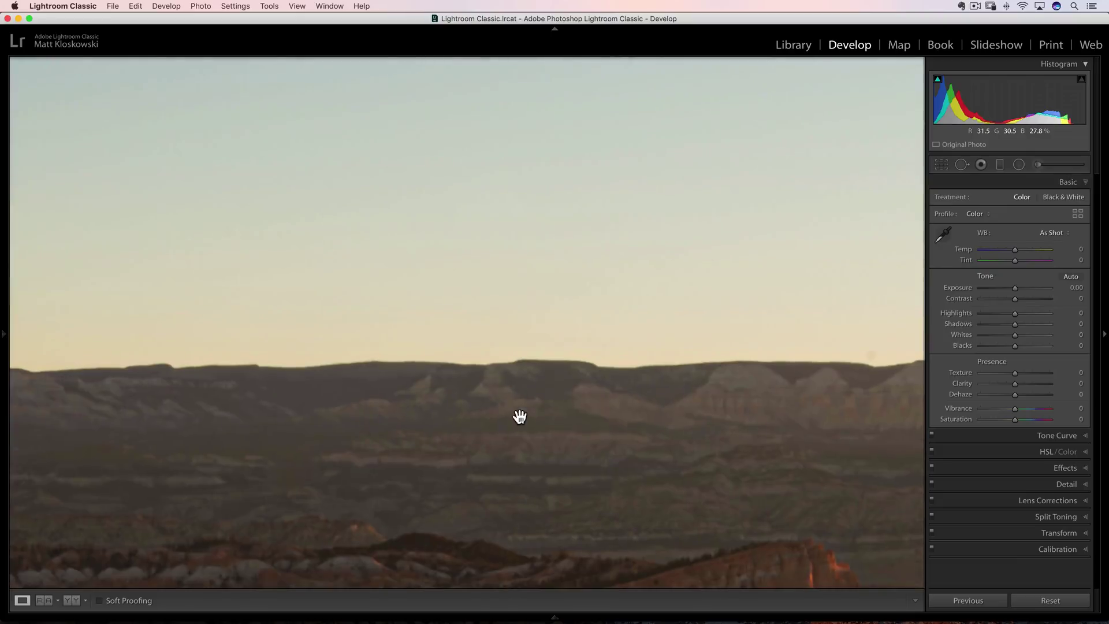
pyautogui.moveTo(517, 406); pyautogui.dragTo(510, 208)
# Pan through the hoodoo spires below the mesas, then zoom back to Fit.
pyautogui.moveTo(443, 374); pyautogui.dragTo(441, 292)
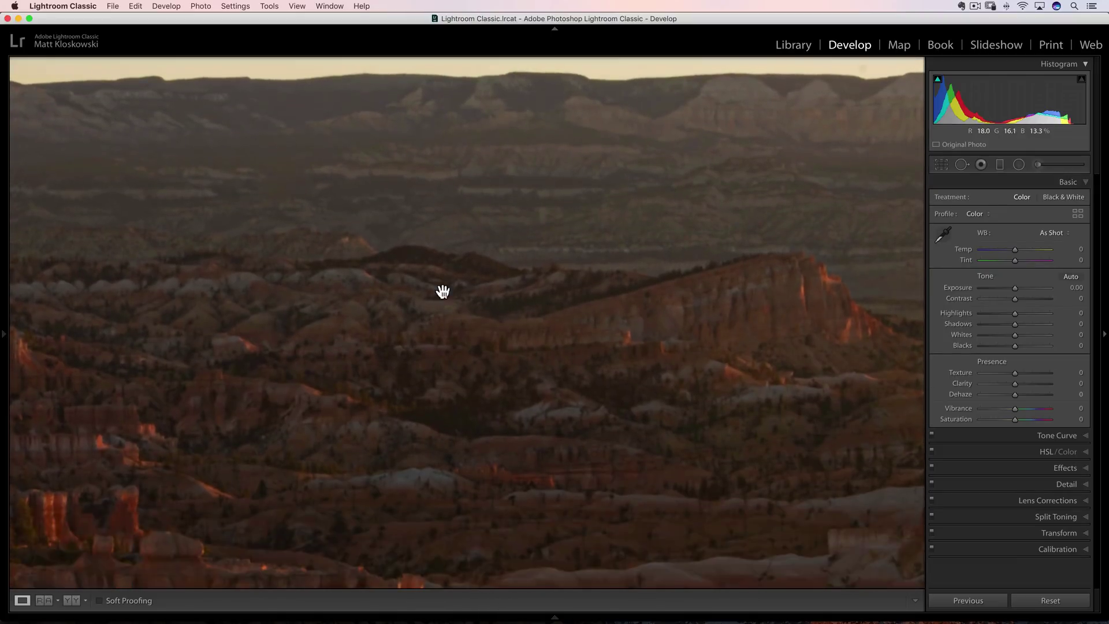
pyautogui.moveTo(422, 452); pyautogui.dragTo(514, 258)
pyautogui.moveTo(490, 337); pyautogui.dragTo(641, 361)
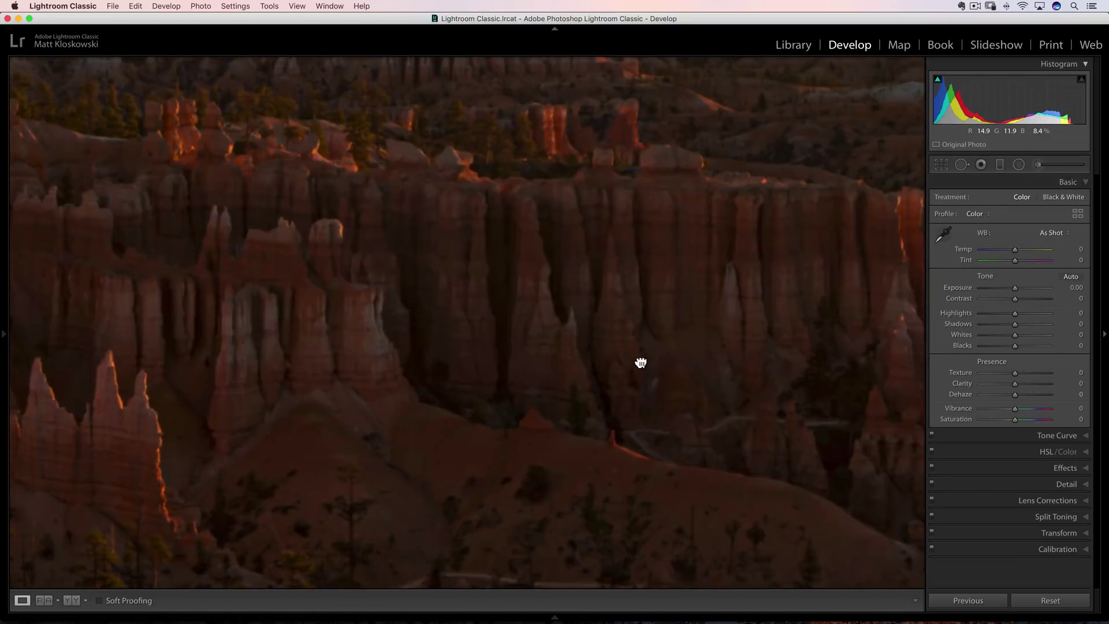
pyautogui.moveTo(320, 426); pyautogui.dragTo(514, 285)
pyautogui.moveTo(408, 292); pyautogui.dragTo(409, 401)
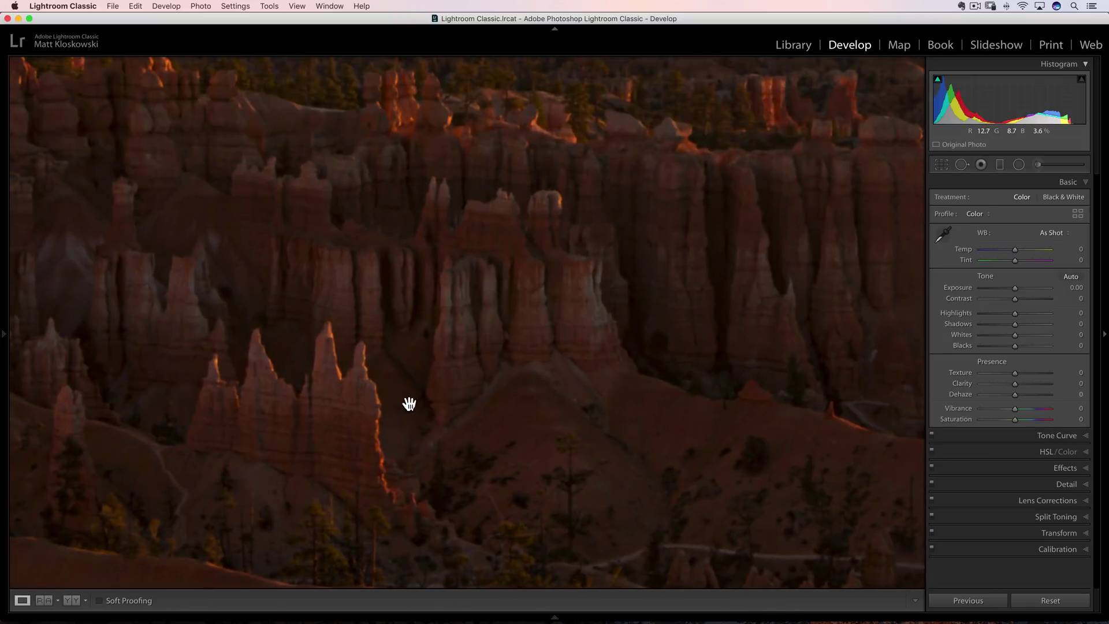
pyautogui.click(424, 366)
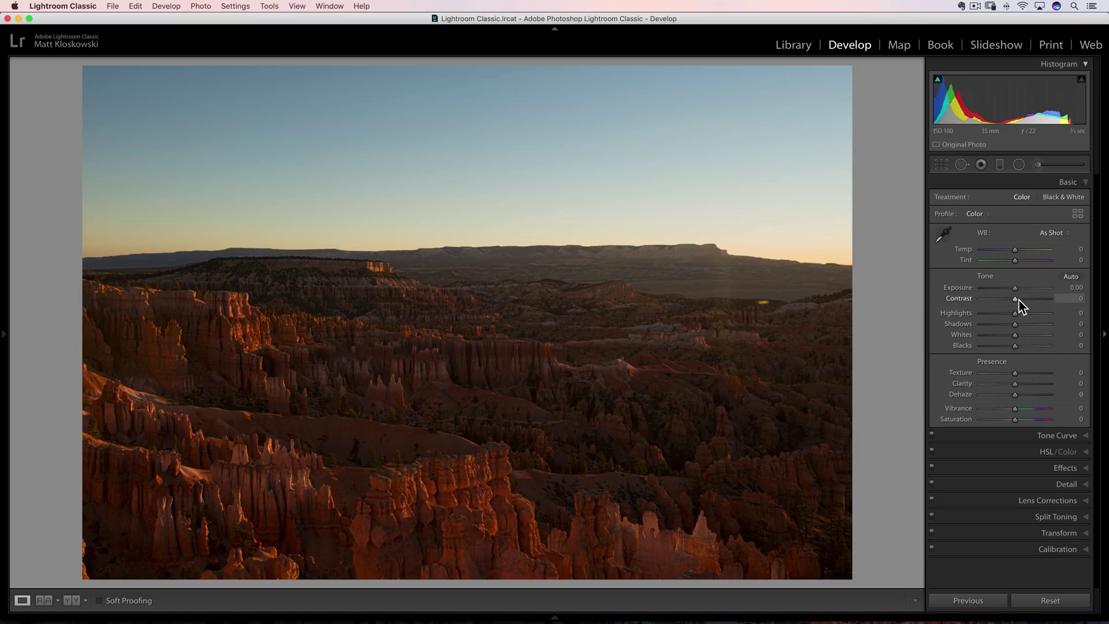
pyautogui.click(1039, 436)
pyautogui.click(1043, 244)
pyautogui.moveTo(1043, 245); pyautogui.dragTo(1040, 246)
pyautogui.moveTo(971, 317); pyautogui.dragTo(969, 321)
pyautogui.press('super+z')
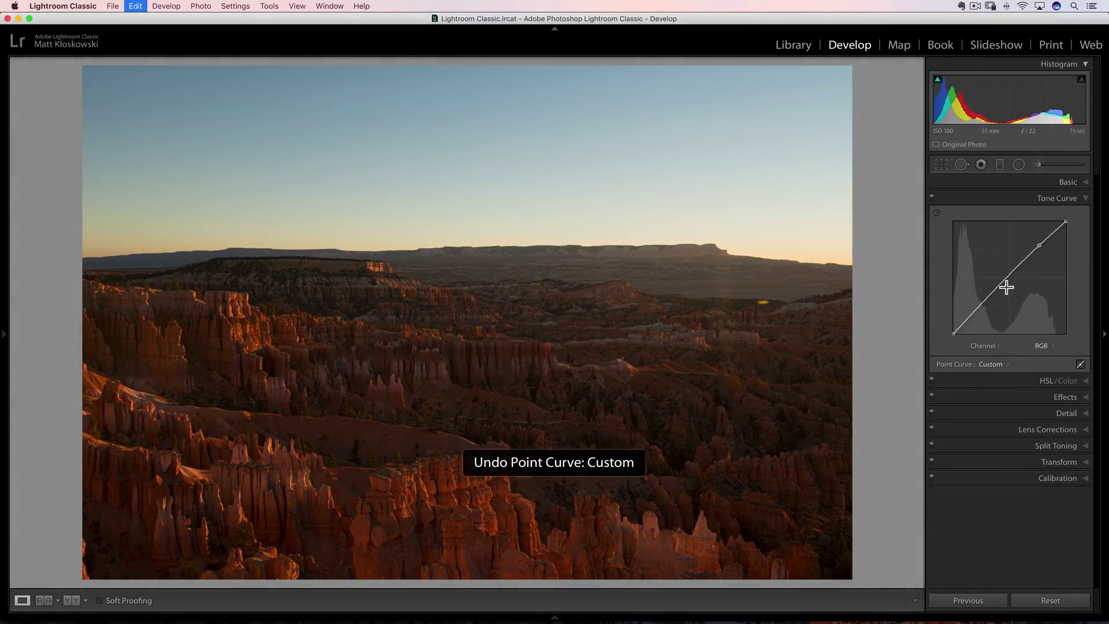
pyautogui.click(1063, 198)
pyautogui.click(1068, 182)
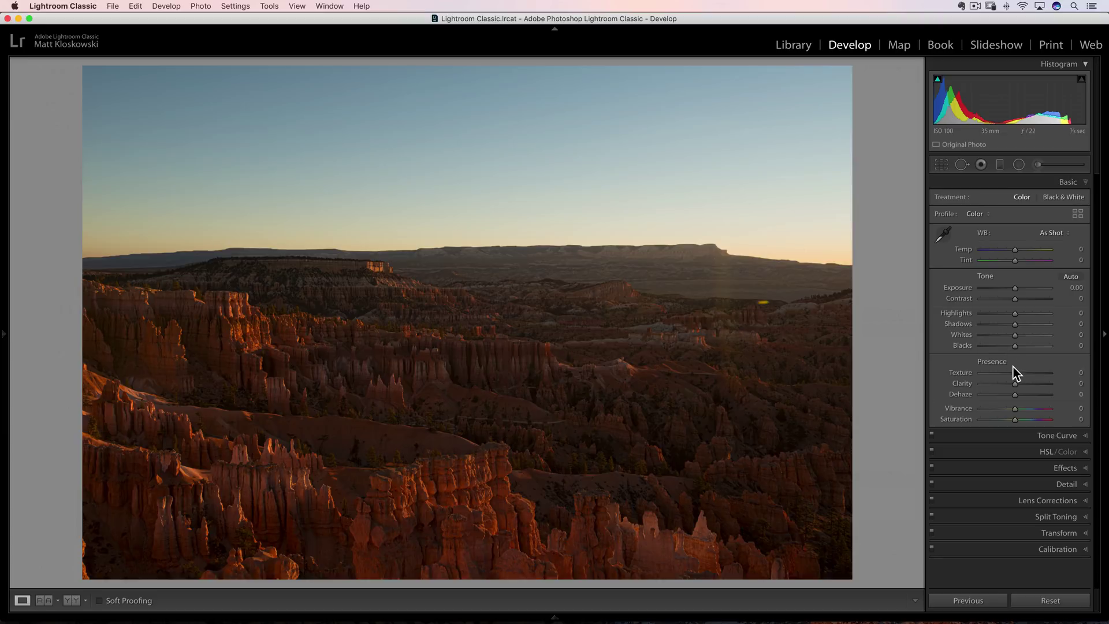
pyautogui.moveTo(309, 622)
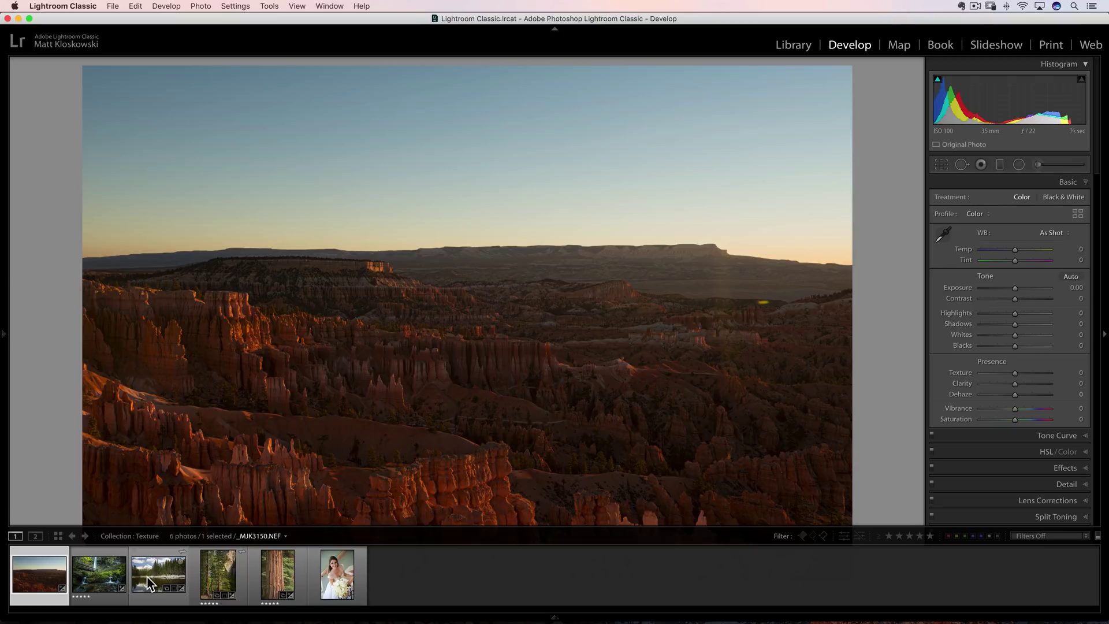
# Load the forest photo and work the Tone Curve with its on-photo adjustment tool.
pyautogui.click(218, 574)
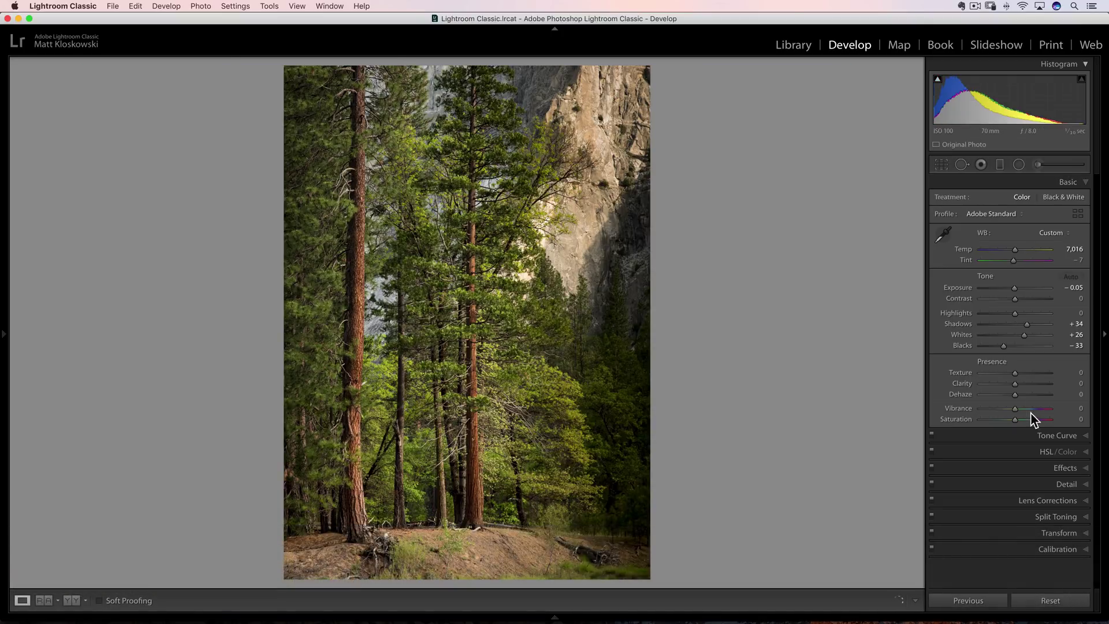
pyautogui.click(1044, 435)
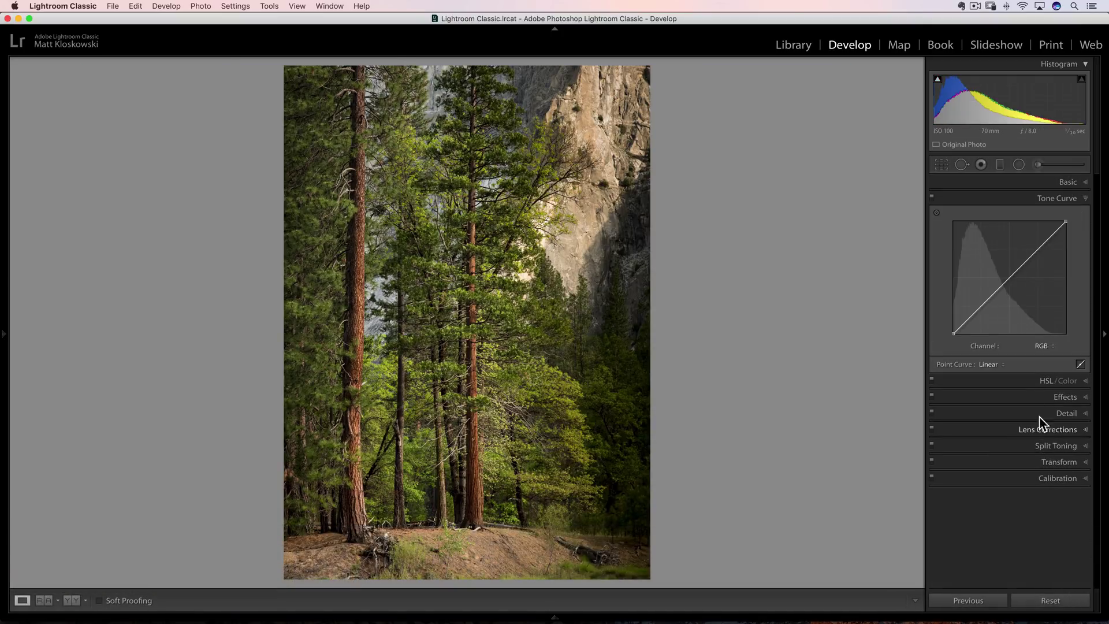
pyautogui.click(936, 213)
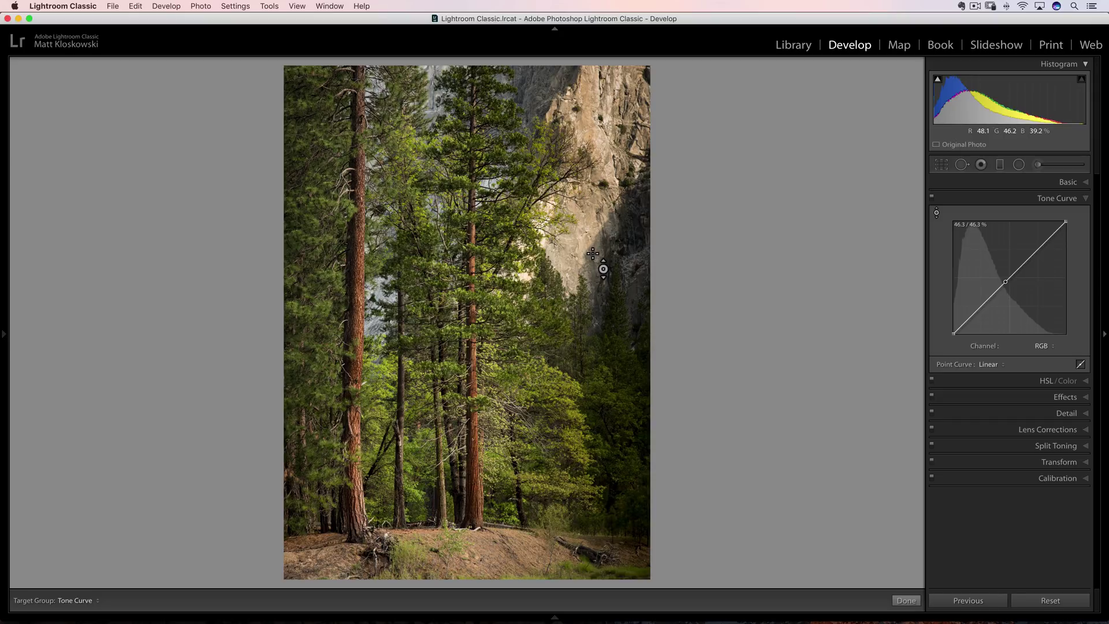
# In the Basic panel, boost Clarity, then Texture to +97, resetting each to 0.
pyautogui.click(1065, 182)
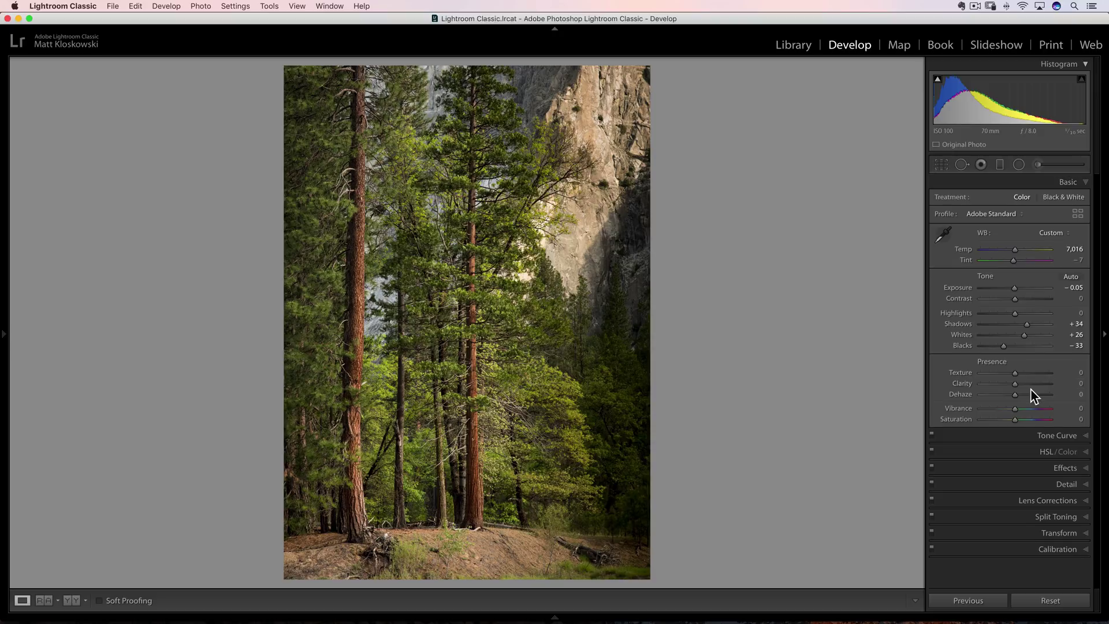
pyautogui.moveTo(1016, 384)
pyautogui.mouseDown()
pyautogui.moveTo(1050, 385)
pyautogui.moveTo(1025, 383)
pyautogui.mouseUp()
pyautogui.doubleClick(965, 385)
pyautogui.moveTo(1017, 370); pyautogui.dragTo(1050, 375)
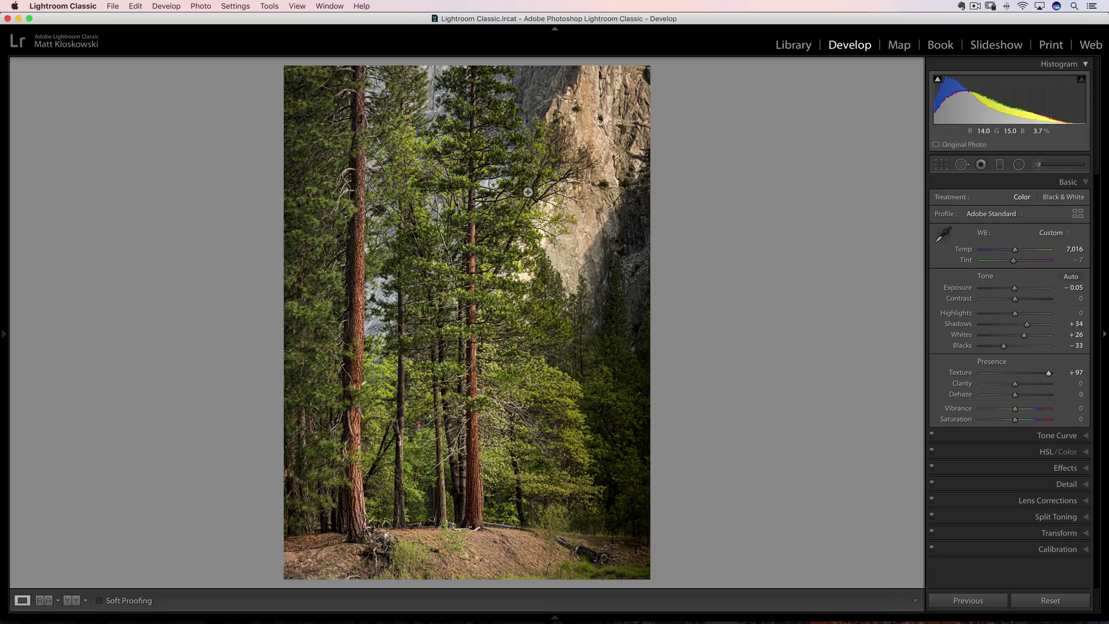
pyautogui.doubleClick(961, 373)
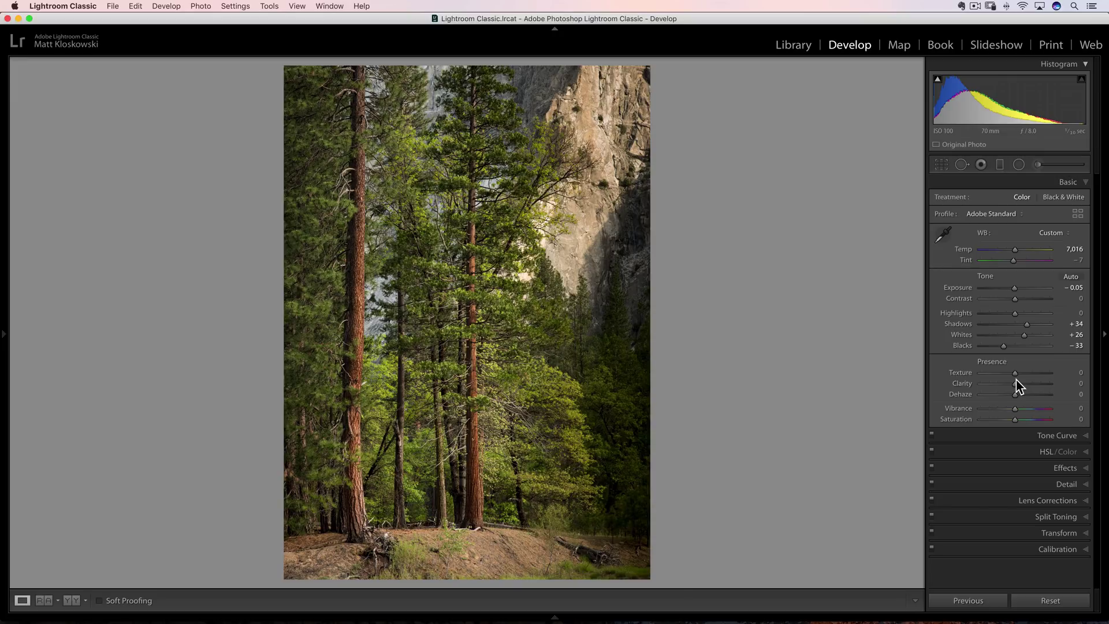
# Step to the canyon sunset photo, glance at the Detail panel, then return to Basic.
pyautogui.press('Right')
pyautogui.press('Right')
pyautogui.press('Right')
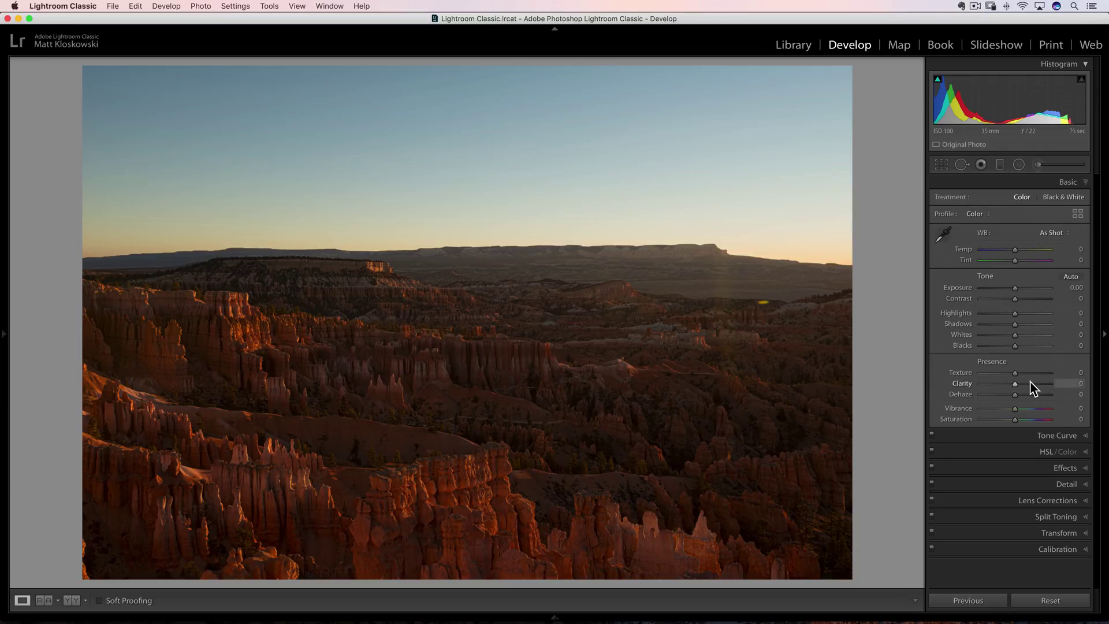
pyautogui.click(1065, 483)
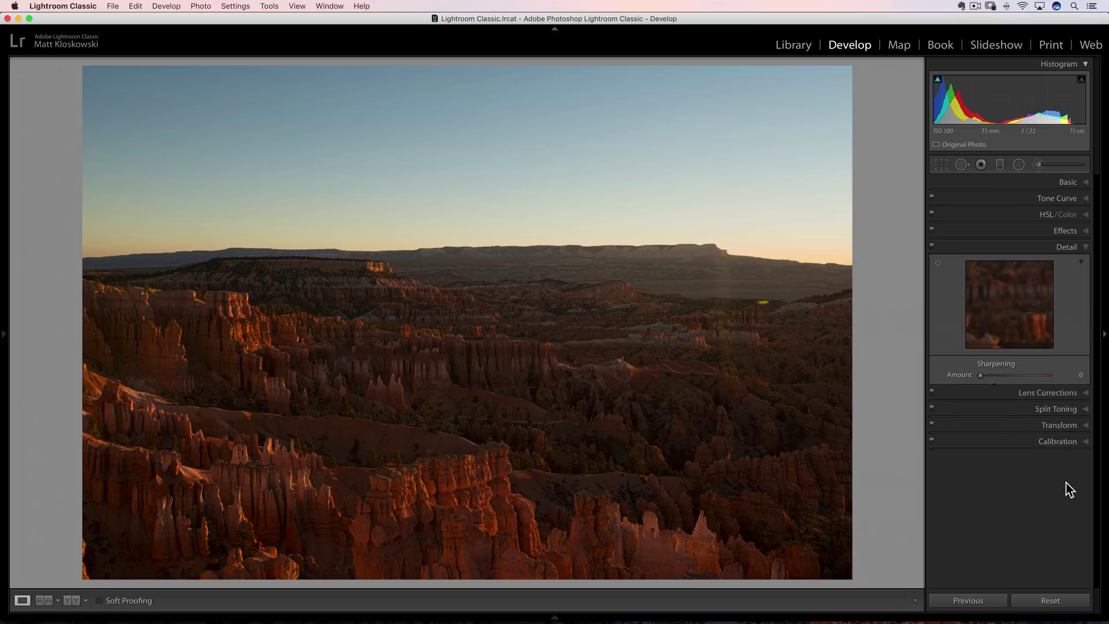
pyautogui.click(1063, 182)
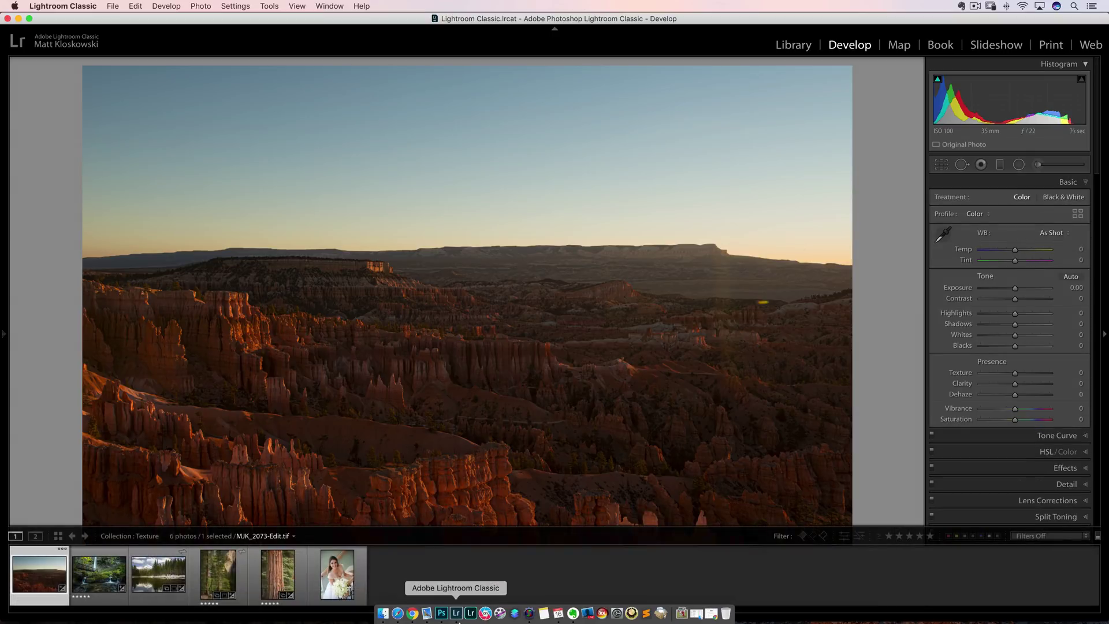
# Bring up Photoshop's MJK_2073.NEF canyon image at 200% and pan to the horizon.
pyautogui.click(442, 614)
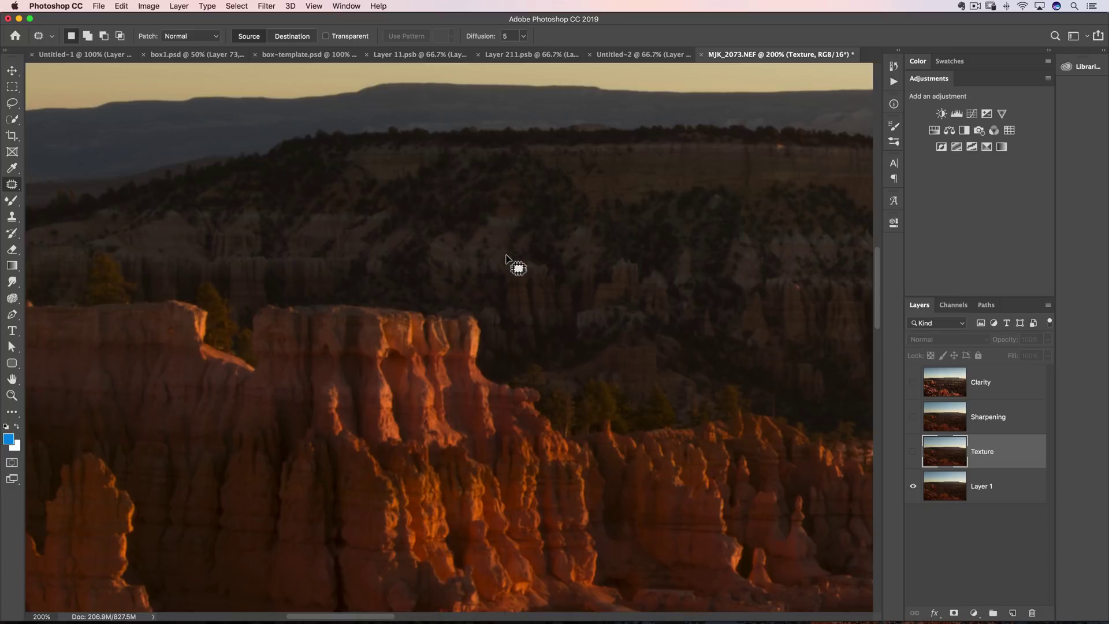
pyautogui.press('super+minus')
pyautogui.press('super+minus')
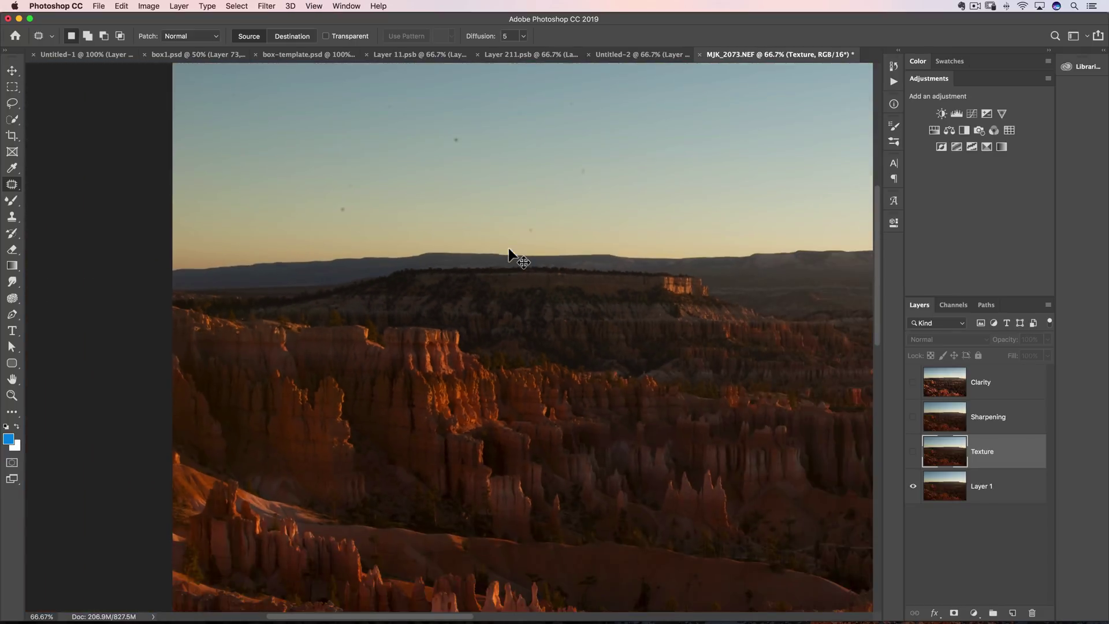
pyautogui.press('super+plus')
pyautogui.press('super+plus')
pyautogui.moveTo(512, 240); pyautogui.dragTo(442, 382)
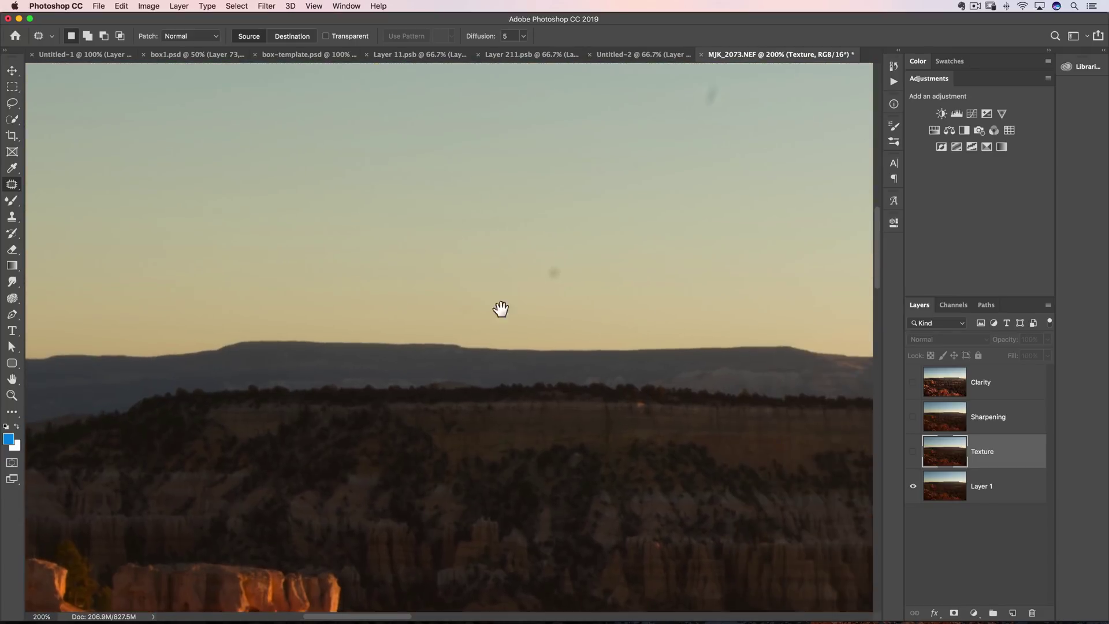
pyautogui.moveTo(451, 332); pyautogui.dragTo(497, 190)
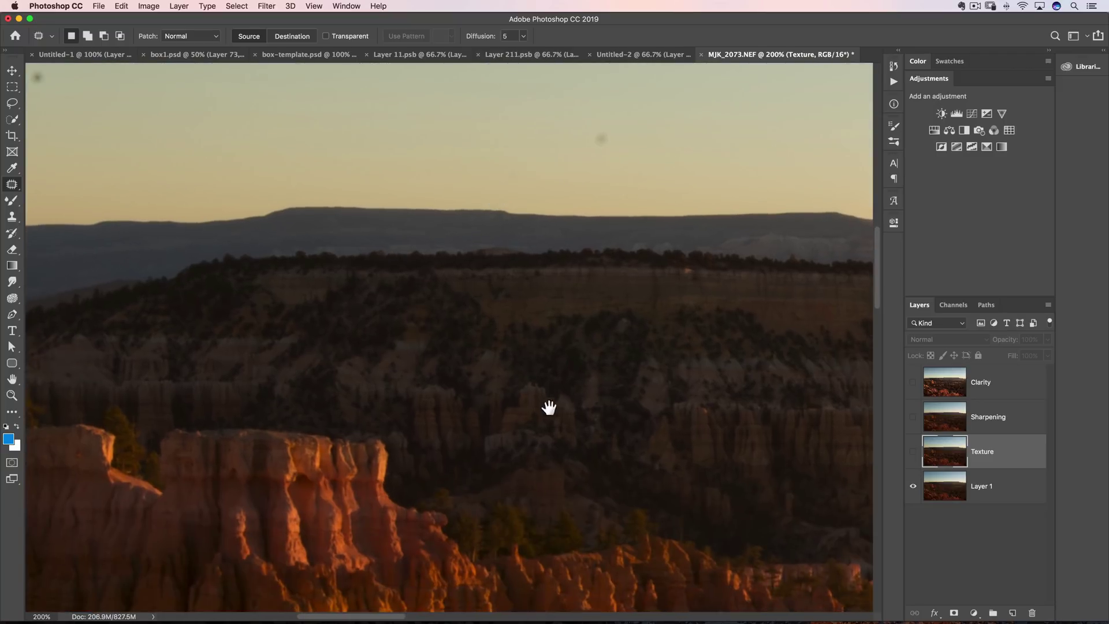
# Pan to the right cliff, then zoom to 300% centred on the distant cliffs.
pyautogui.moveTo(542, 388); pyautogui.dragTo(341, 347)
pyautogui.moveTo(544, 267); pyautogui.dragTo(483, 269)
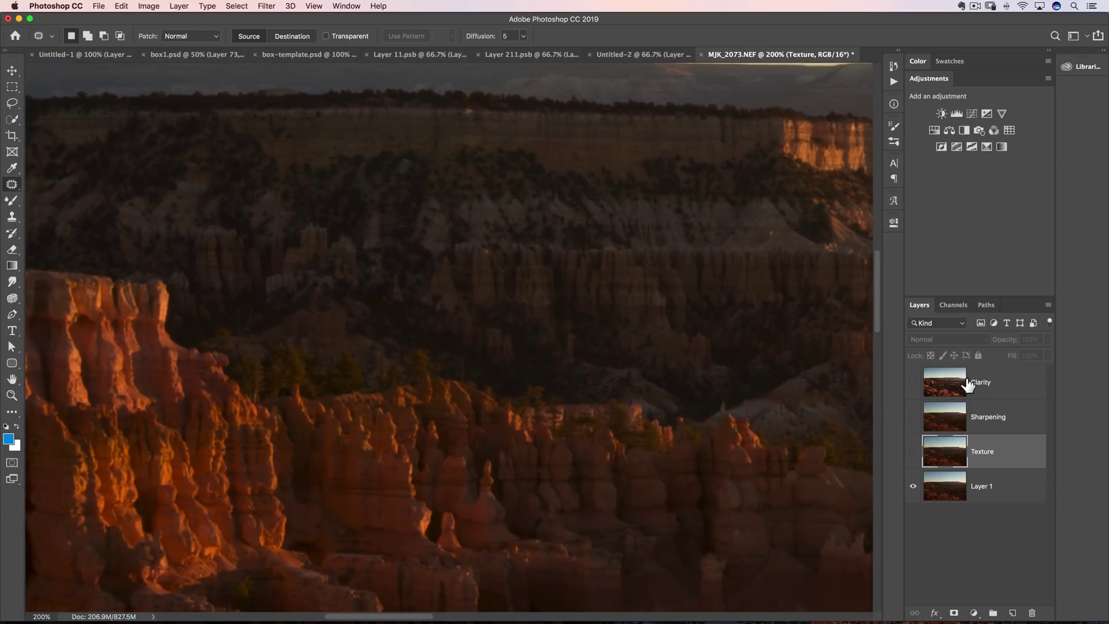
pyautogui.moveTo(525, 421); pyautogui.dragTo(634, 445)
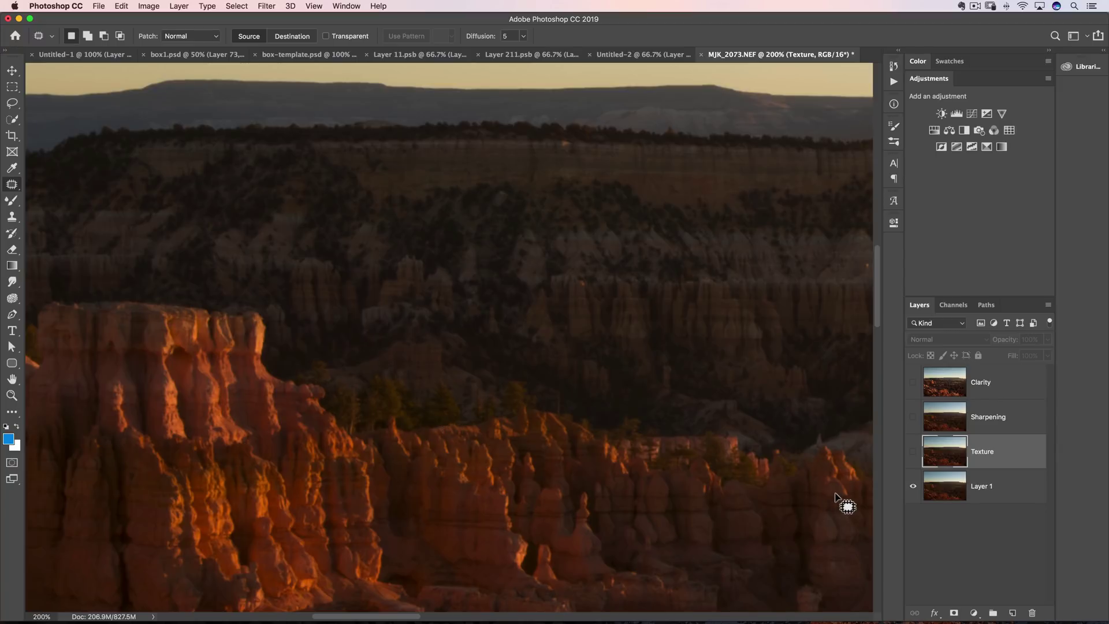
pyautogui.press('super+equal')
pyautogui.moveTo(566, 404); pyautogui.dragTo(529, 465)
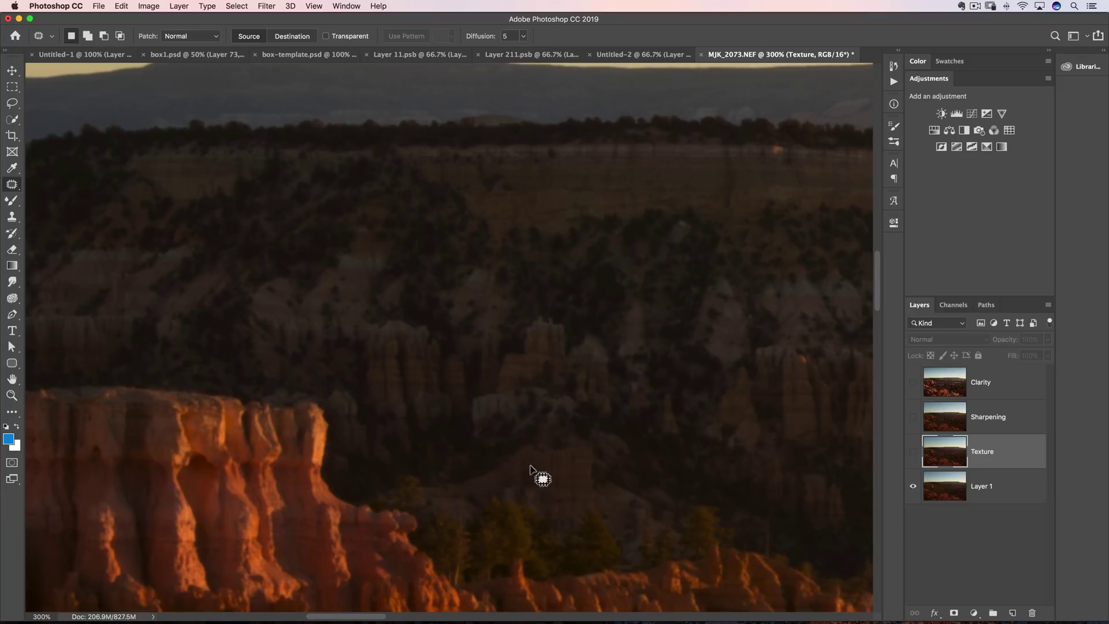
# Toggle the Texture layer off and on over the distant cliffs, leaving it visible.
pyautogui.click(912, 453)
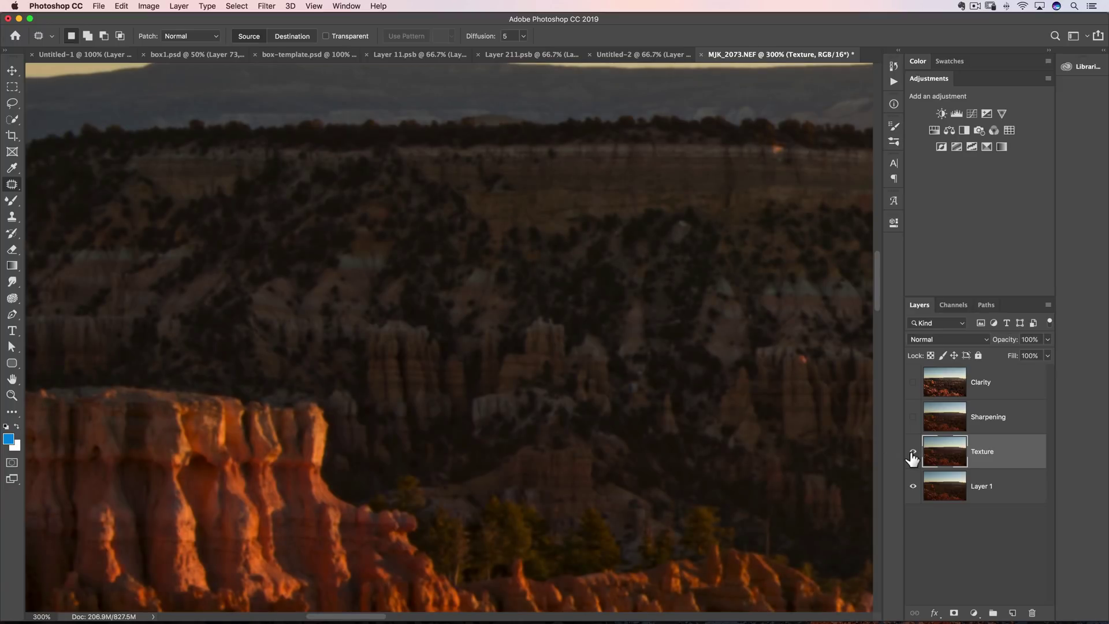
pyautogui.click(913, 454)
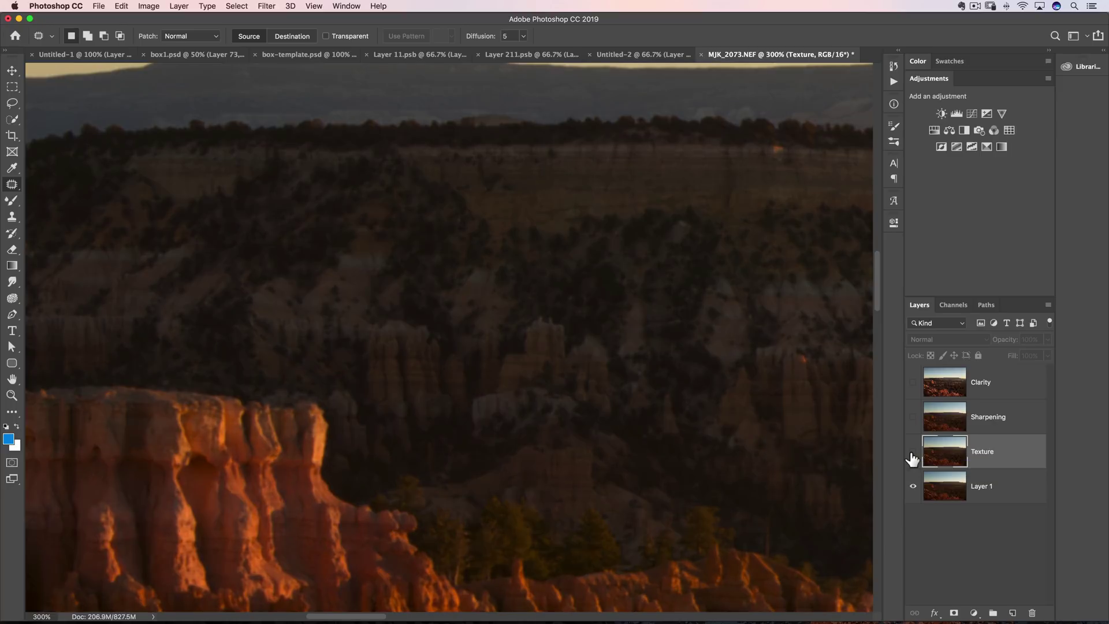
pyautogui.click(913, 453)
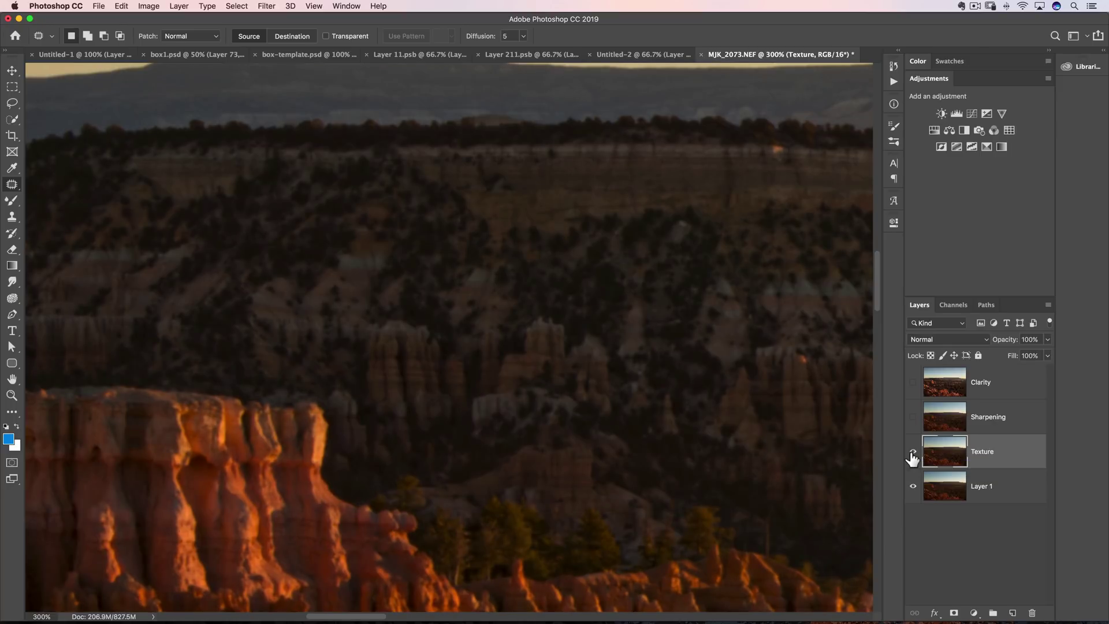
pyautogui.click(913, 453)
pyautogui.click(912, 453)
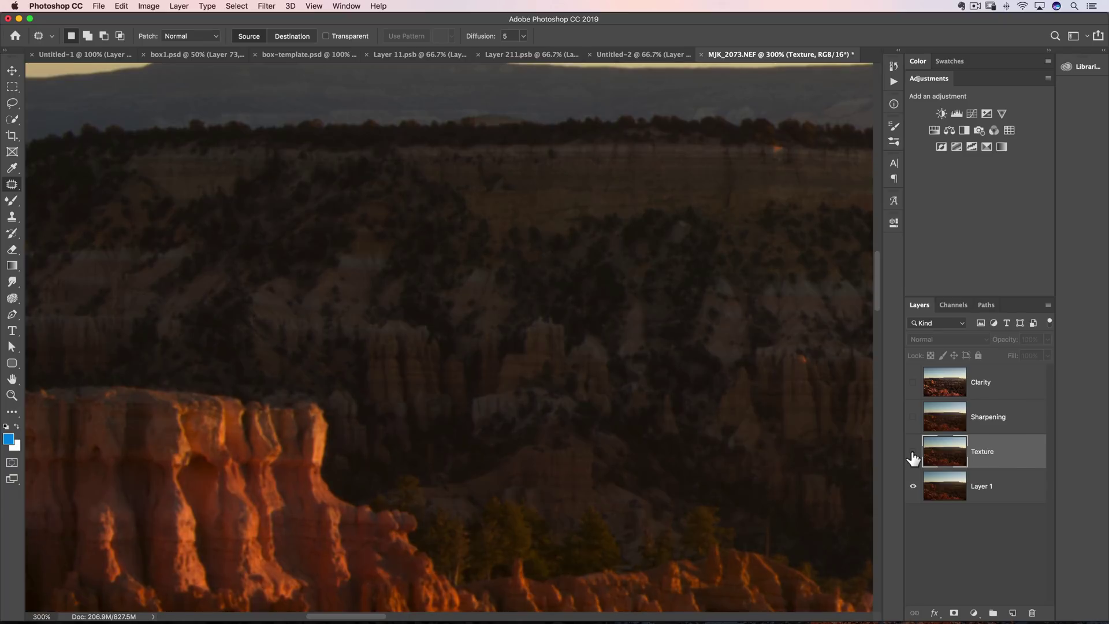
pyautogui.click(913, 453)
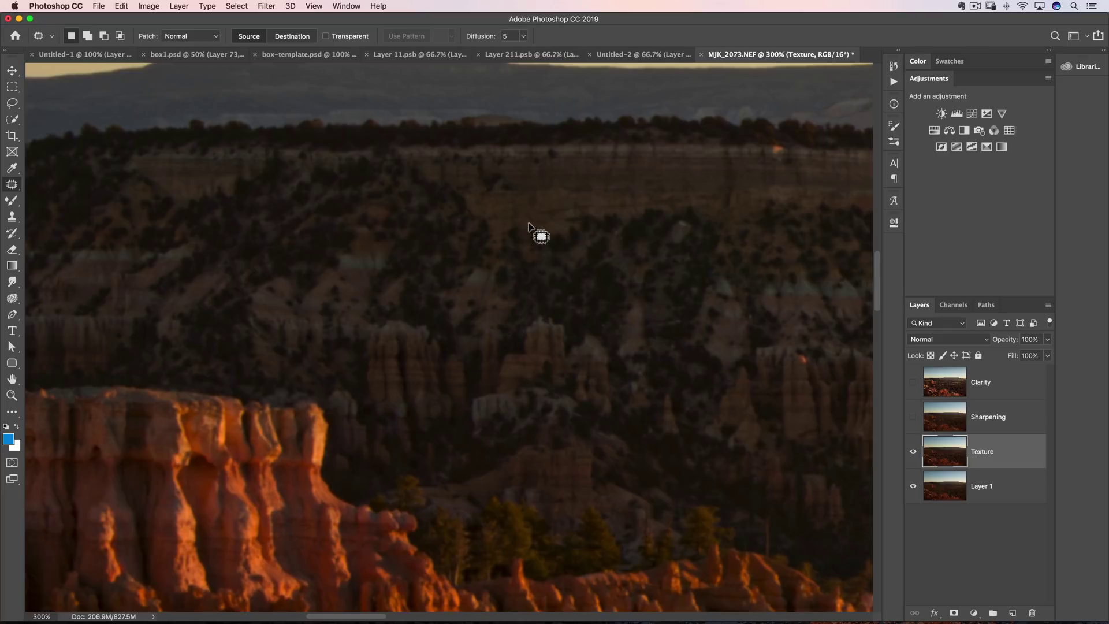
# Toggle the Texture layer off and on over the lit hoodoo cliffs.
pyautogui.click(913, 452)
pyautogui.scroll(-10, 705, 280)
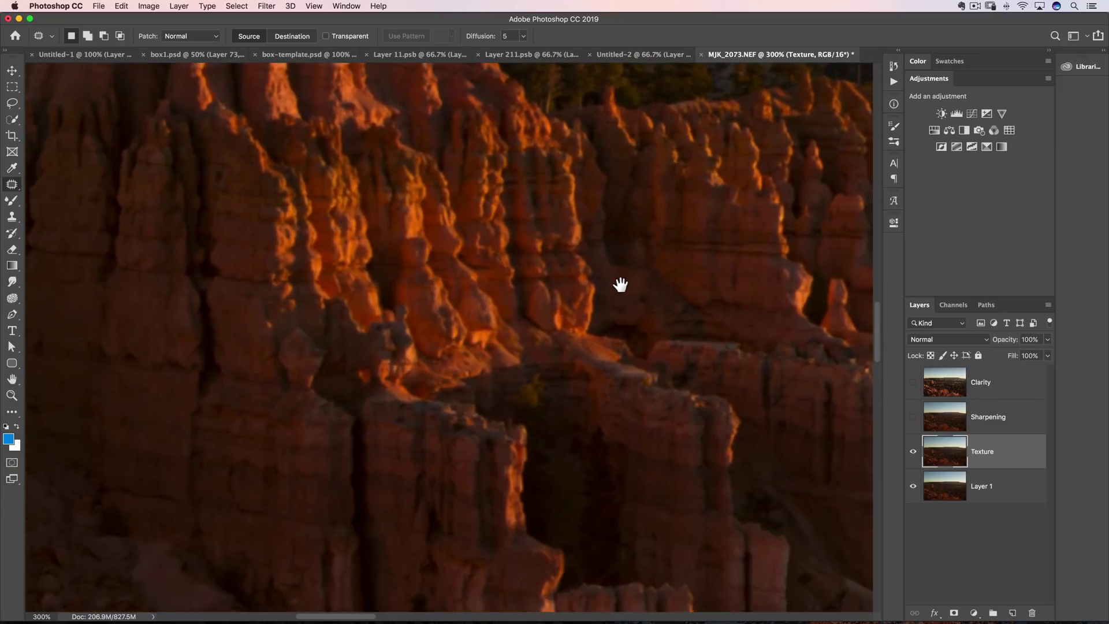
pyautogui.scroll(2, 621, 280)
pyautogui.click(913, 452)
pyautogui.click(913, 452)
# Pan to the forest, compare it with and without Texture, then pan to the distant plateau.
pyautogui.moveTo(631, 250); pyautogui.dragTo(606, 345)
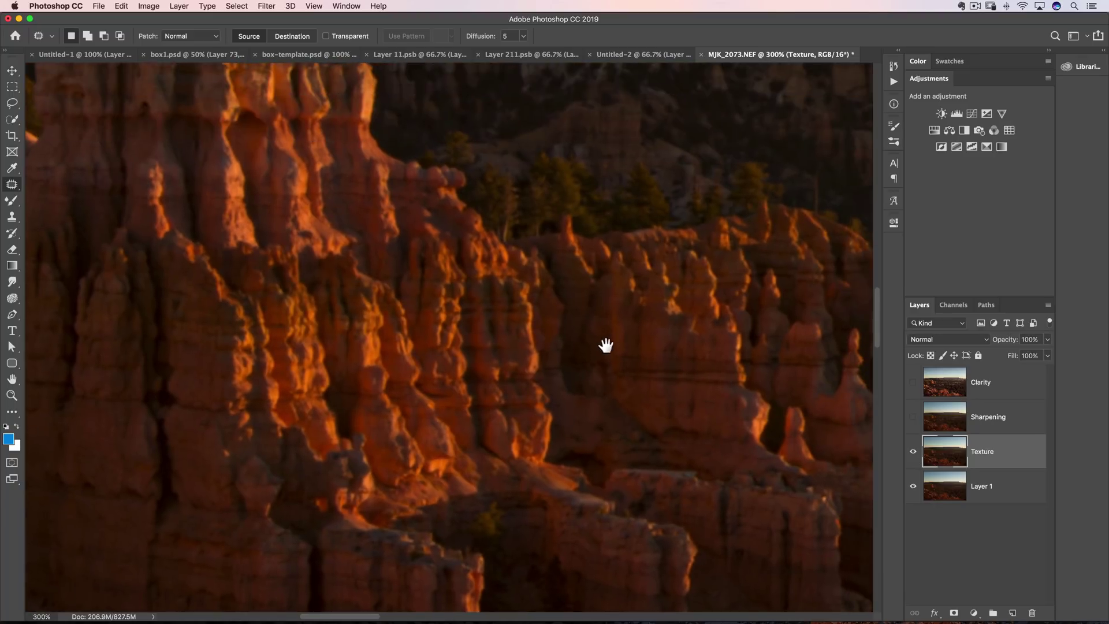
pyautogui.moveTo(495, 272); pyautogui.dragTo(491, 392)
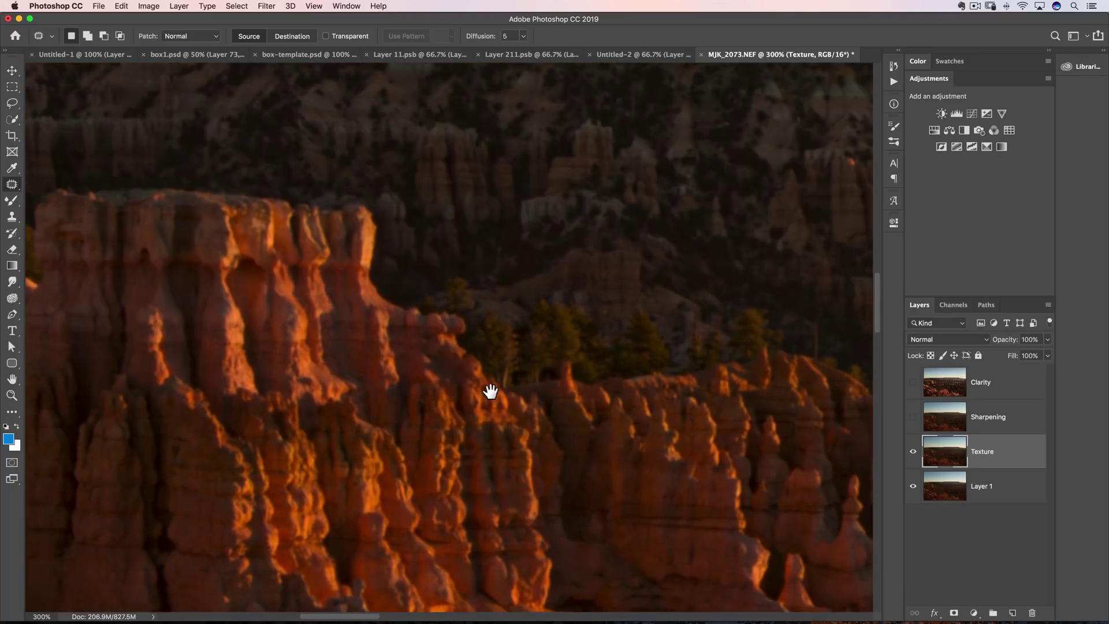
pyautogui.scroll(-5, 421, 362)
pyautogui.hscroll(-3, 421, 362)
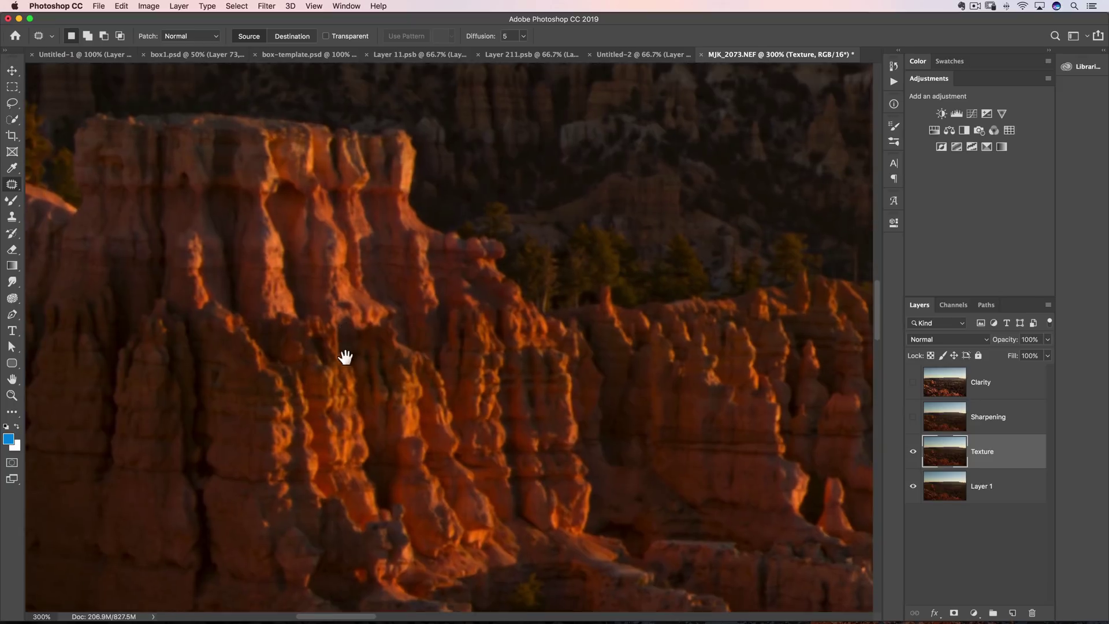
pyautogui.scroll(3, 345, 347)
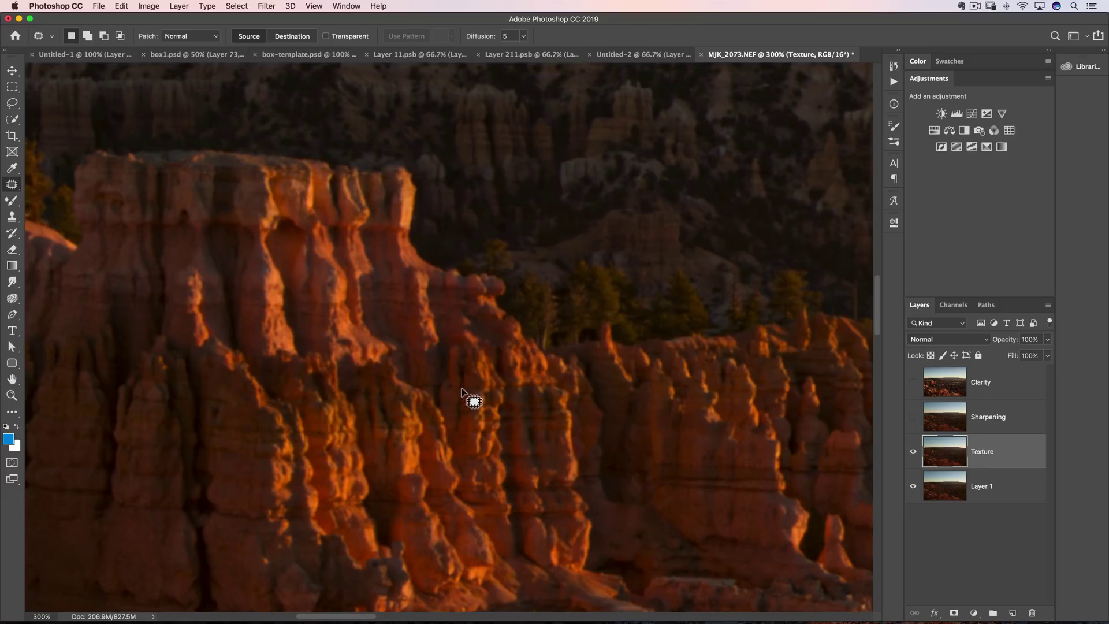
pyautogui.click(913, 452)
pyautogui.click(914, 452)
pyautogui.moveTo(635, 181); pyautogui.dragTo(463, 481)
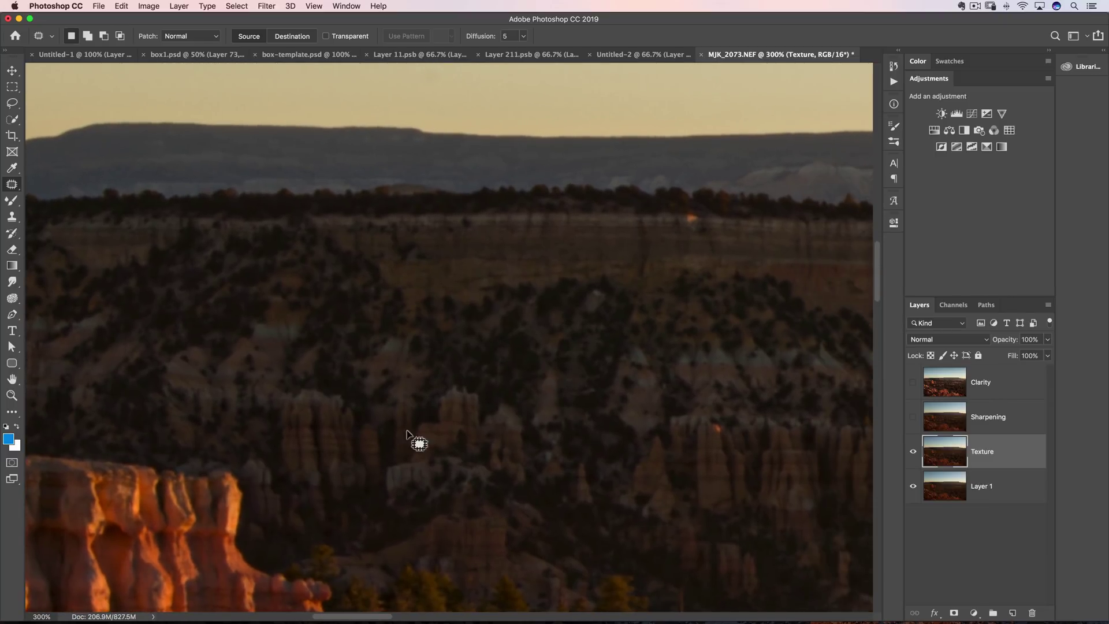
pyautogui.moveTo(497, 405); pyautogui.dragTo(498, 415)
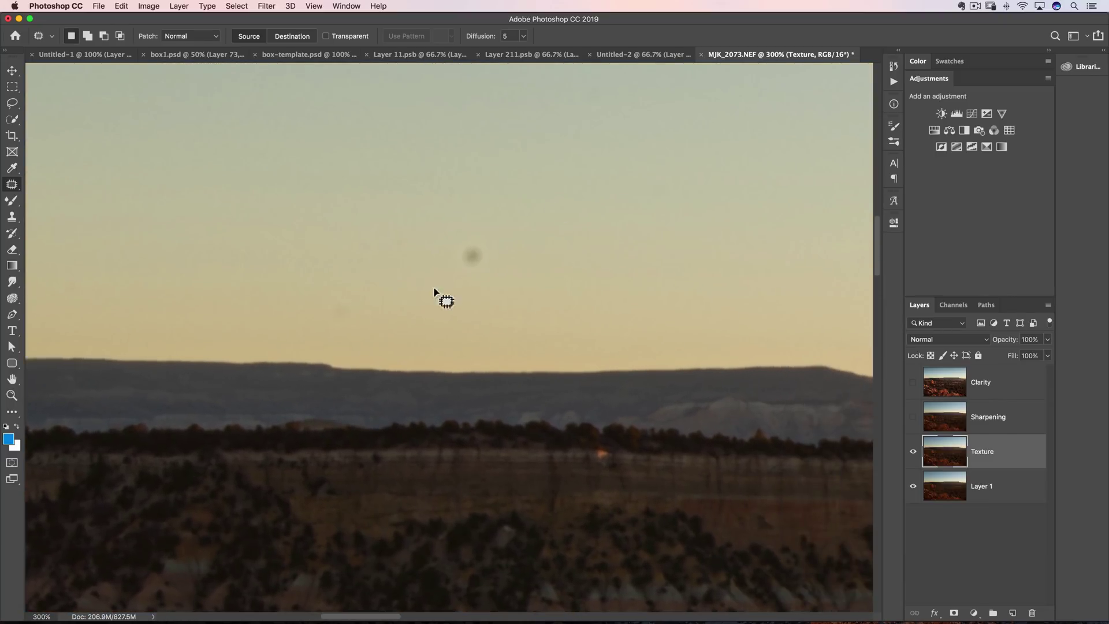
pyautogui.click(913, 451)
pyautogui.press('super+equal')
pyautogui.press('super+equal')
pyautogui.press('super+equal')
pyautogui.press('super+equal')
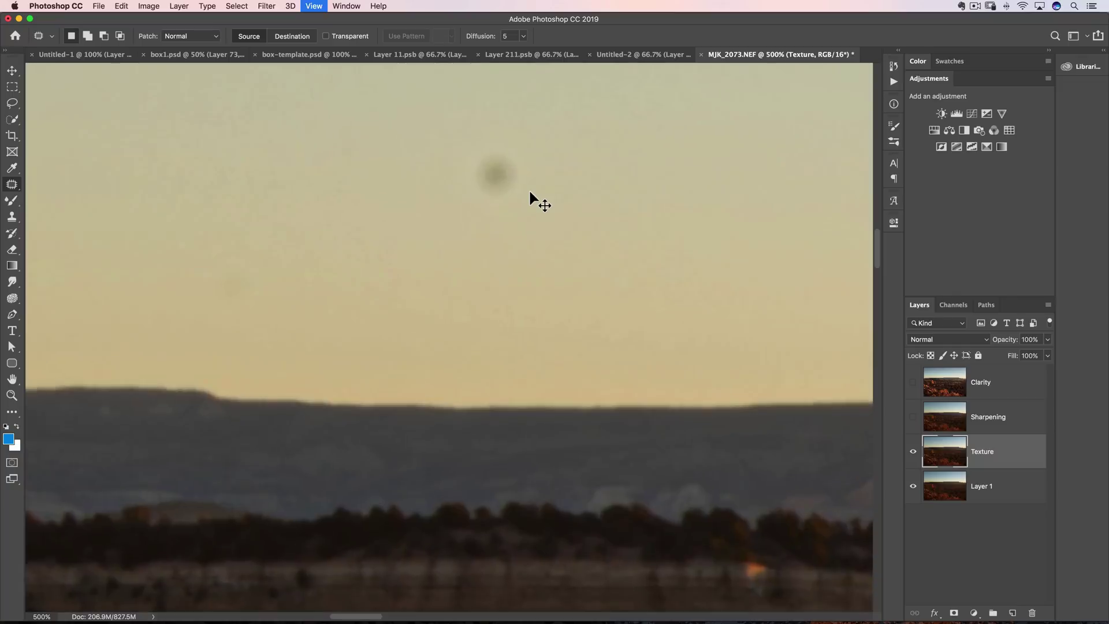
pyautogui.click(913, 451)
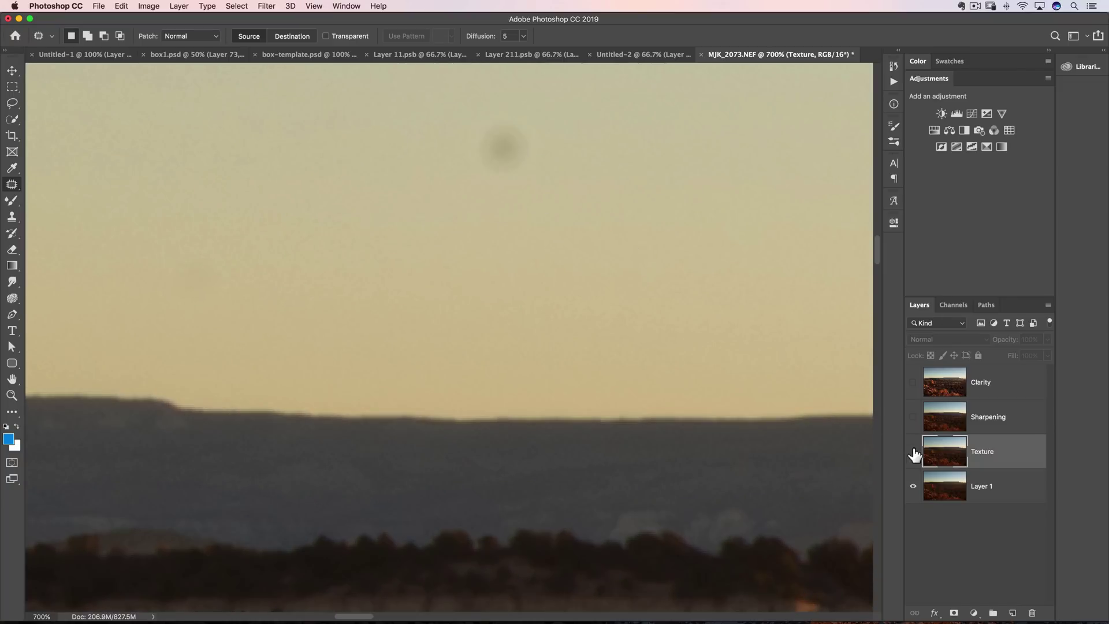
pyautogui.click(913, 451)
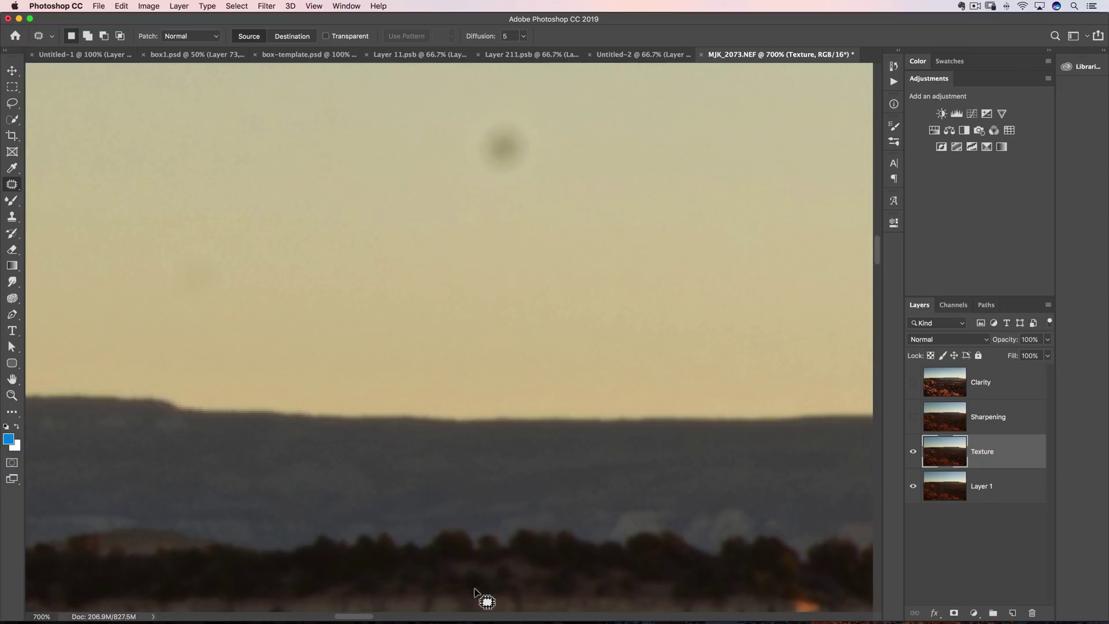
pyautogui.moveTo(525, 539); pyautogui.dragTo(552, 387)
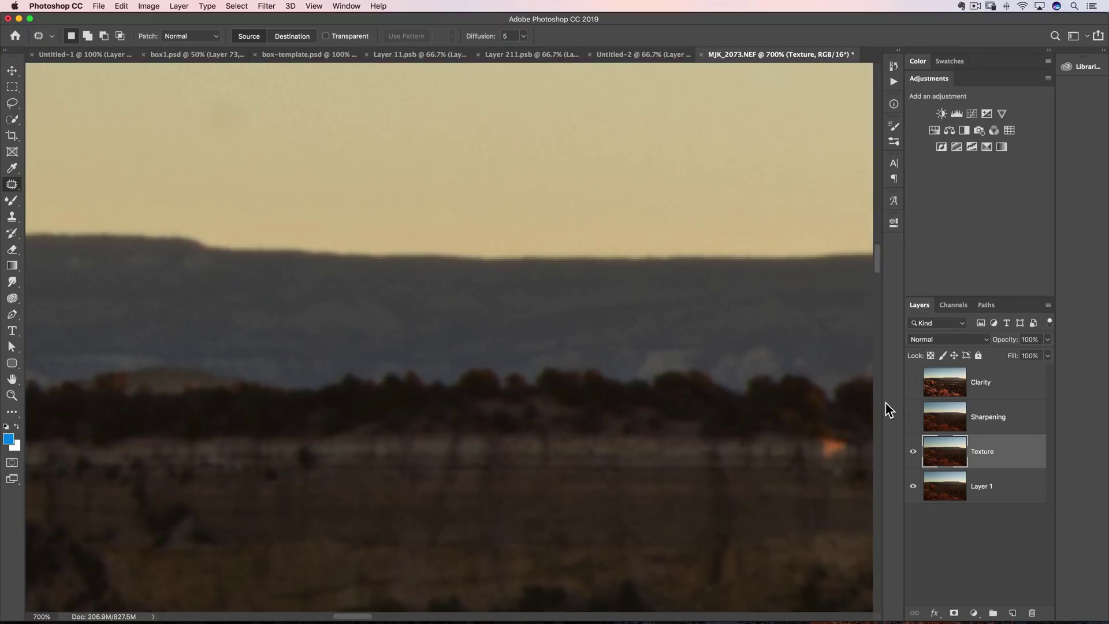
pyautogui.click(913, 451)
pyautogui.click(913, 451)
# Turn on the Sharpening layer, zoom out to 400% and pan to the lit orange hoodoos.
pyautogui.click(913, 417)
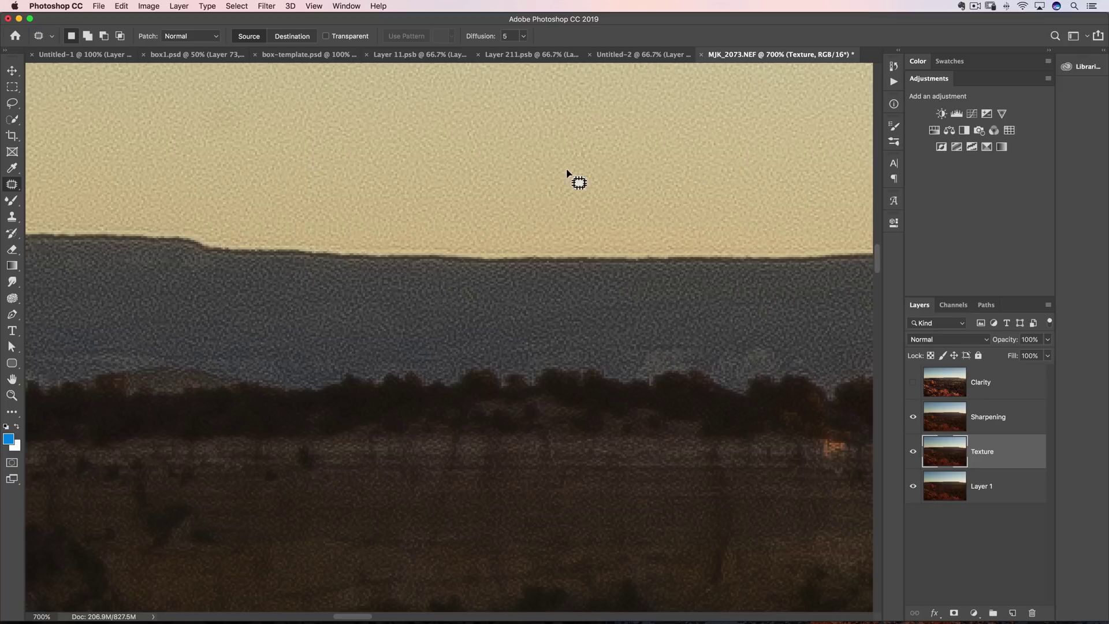
pyautogui.press('super+minus')
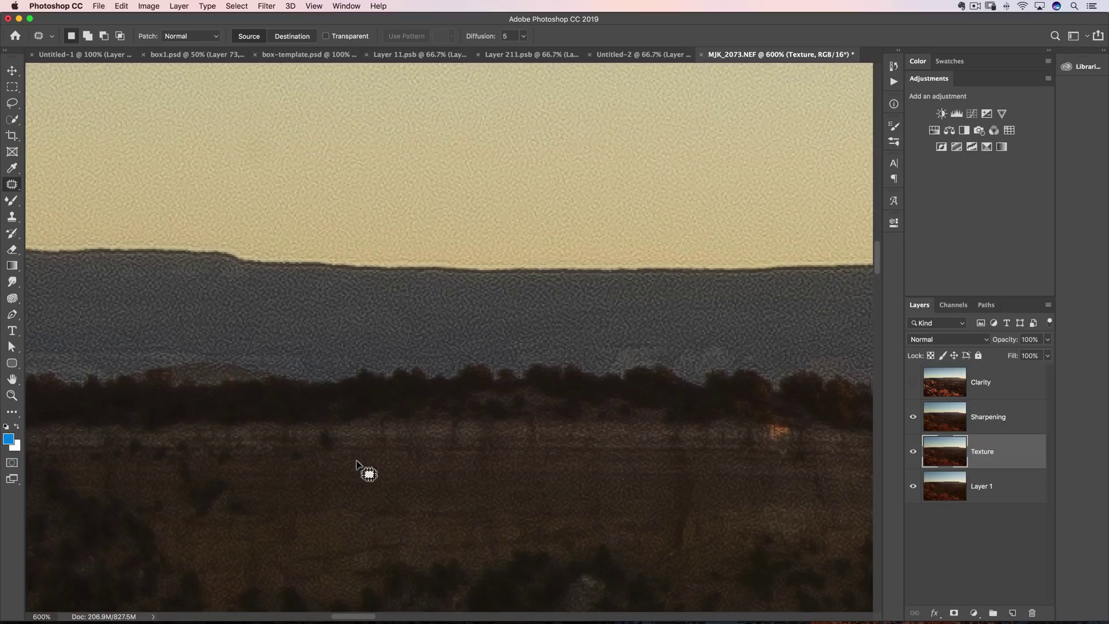
pyautogui.moveTo(293, 475); pyautogui.dragTo(545, 237)
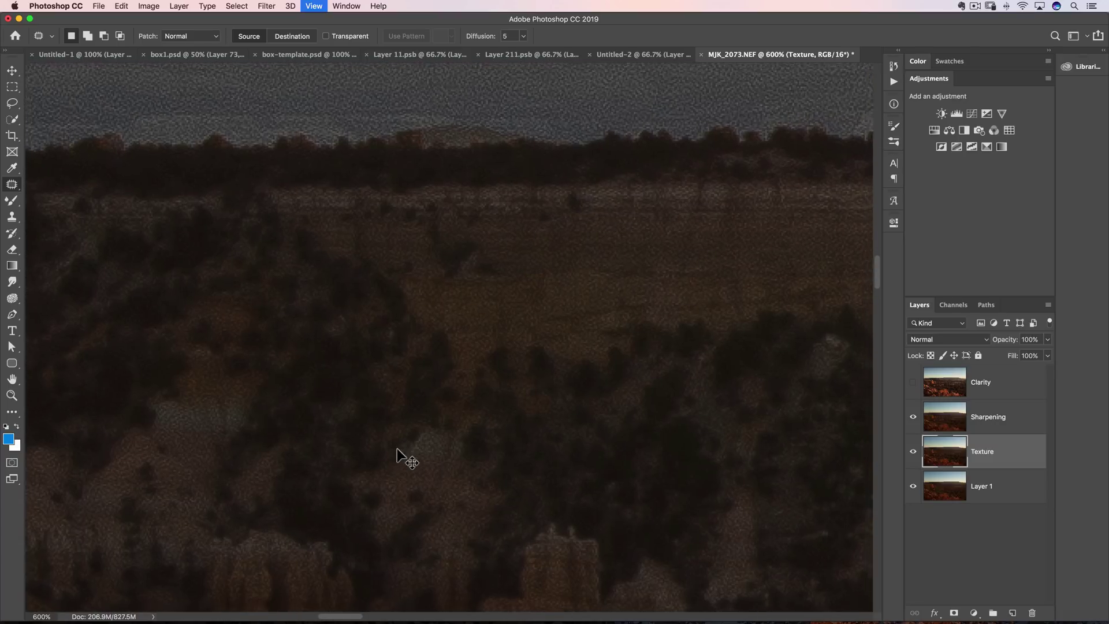
pyautogui.press('super+minus')
pyautogui.press('super+minus')
pyautogui.moveTo(396, 448); pyautogui.dragTo(569, 193)
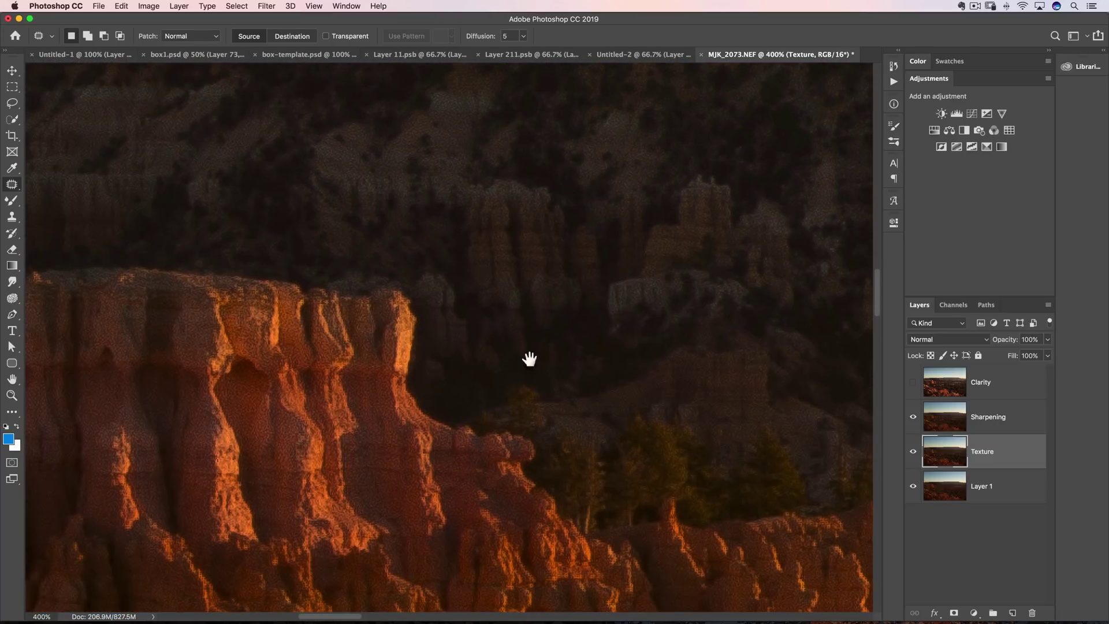
pyautogui.moveTo(537, 311); pyautogui.dragTo(404, 265)
# Toggle the Sharpening layer off and on repeatedly over the hoodoos, ending hidden.
pyautogui.click(913, 417)
pyautogui.click(913, 417)
pyautogui.click(912, 418)
pyautogui.click(912, 418)
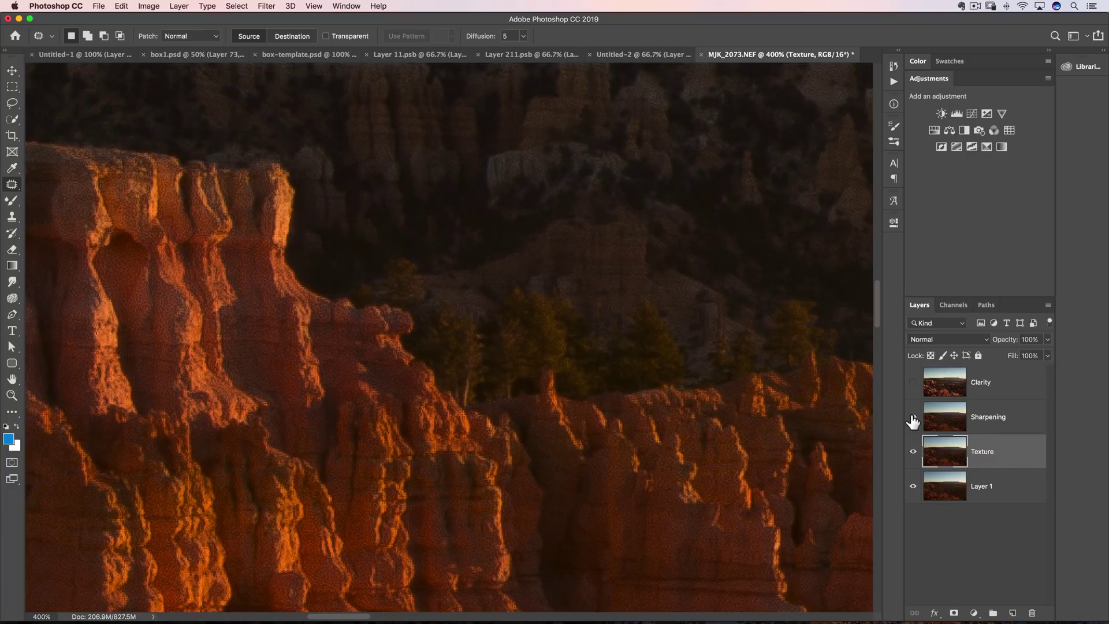
pyautogui.click(912, 419)
# Compare the Texture layer alone, re-enable Sharpening, then zoom to fit the whole scene.
pyautogui.click(913, 452)
pyautogui.click(912, 452)
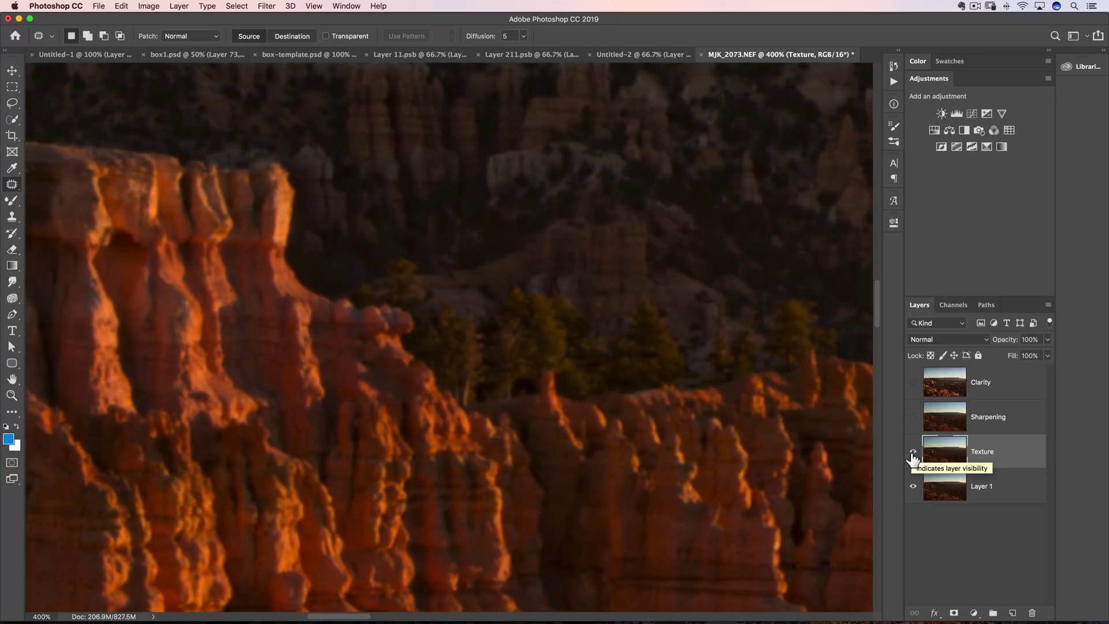
pyautogui.click(912, 452)
pyautogui.click(912, 416)
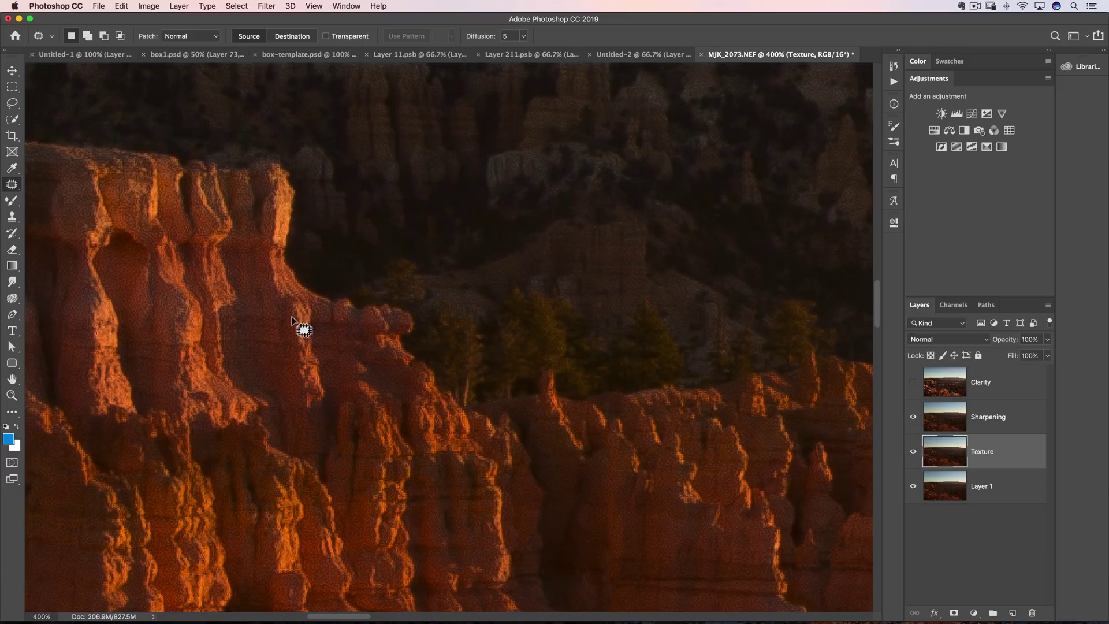
pyautogui.moveTo(260, 317); pyautogui.dragTo(403, 395)
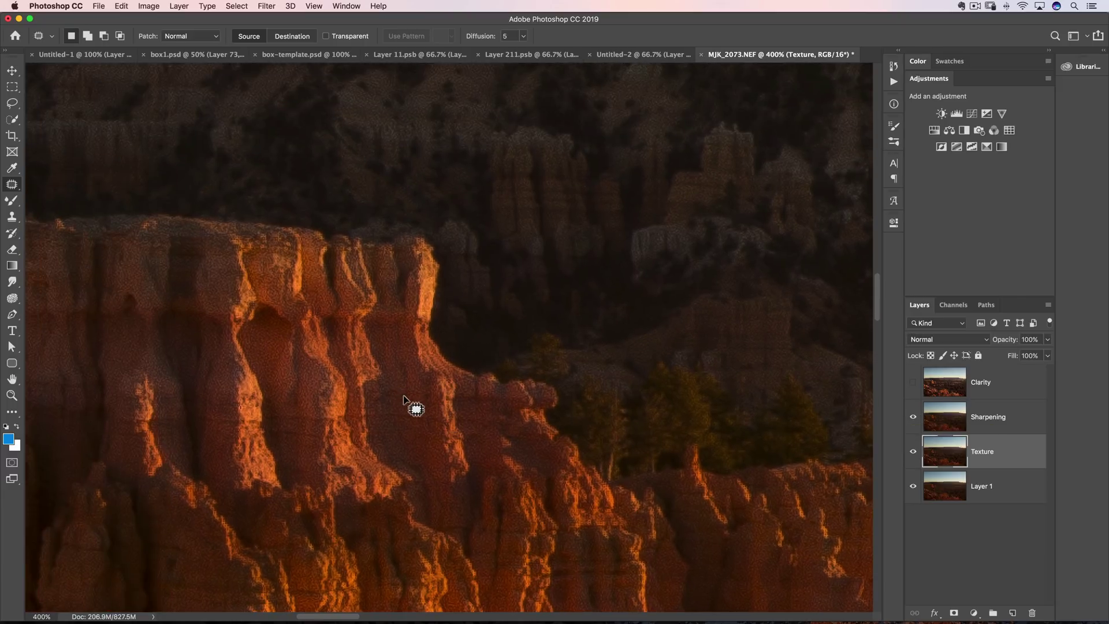
pyautogui.scroll(3, 403, 395)
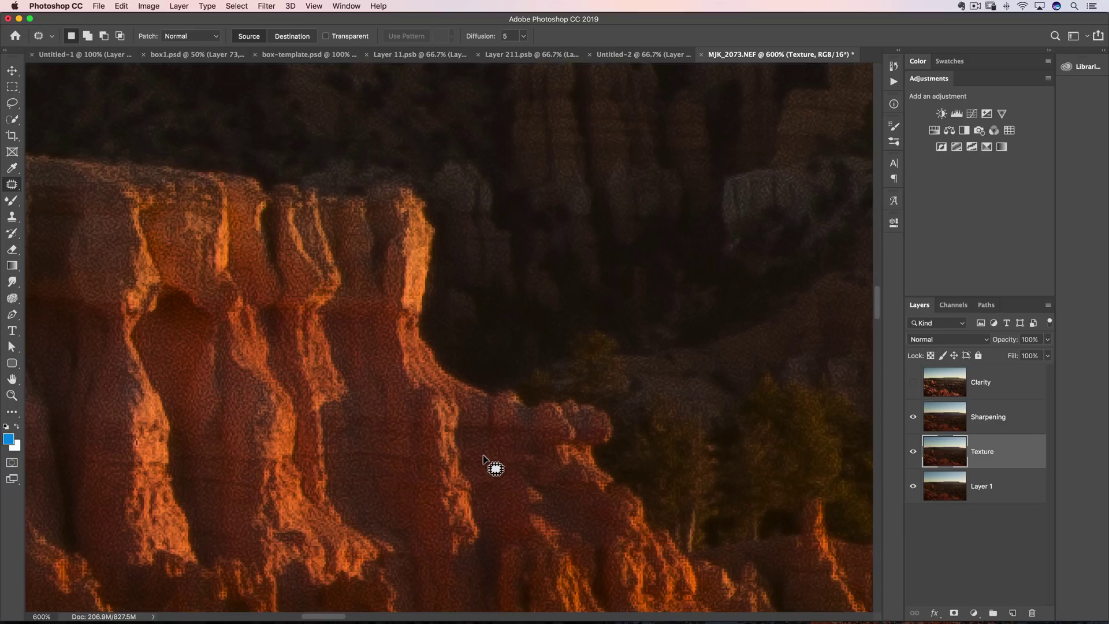
pyautogui.press('super+0')
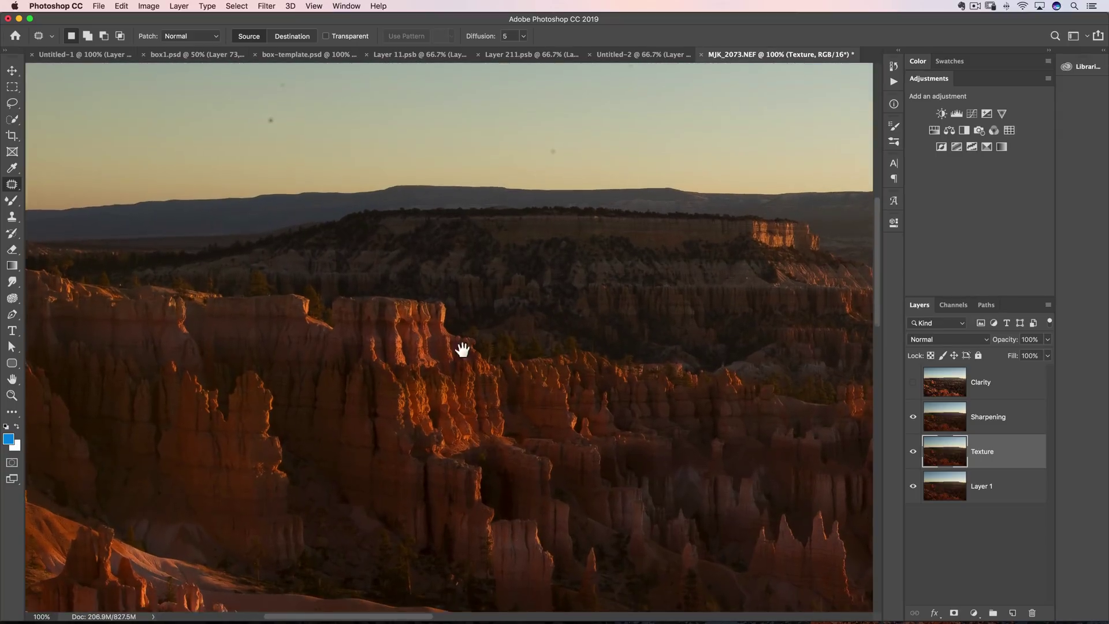
# Zoom the canyon image to 400% and pan up past the trees to the sky and horizon.
pyautogui.press('super+1')
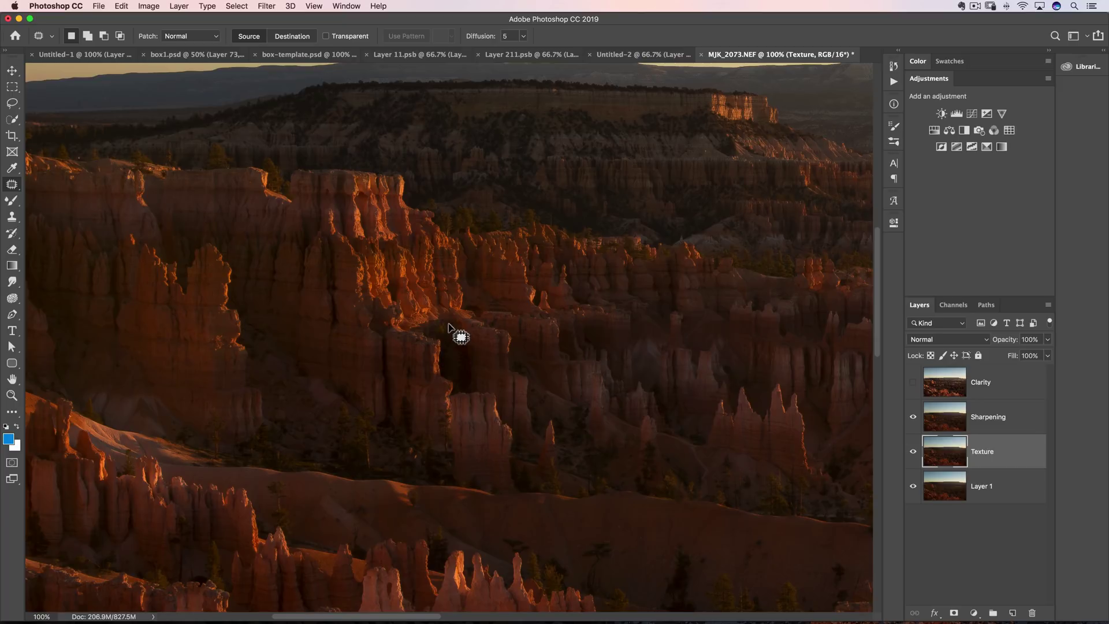
pyautogui.press('super+plus')
pyautogui.press('super+plus')
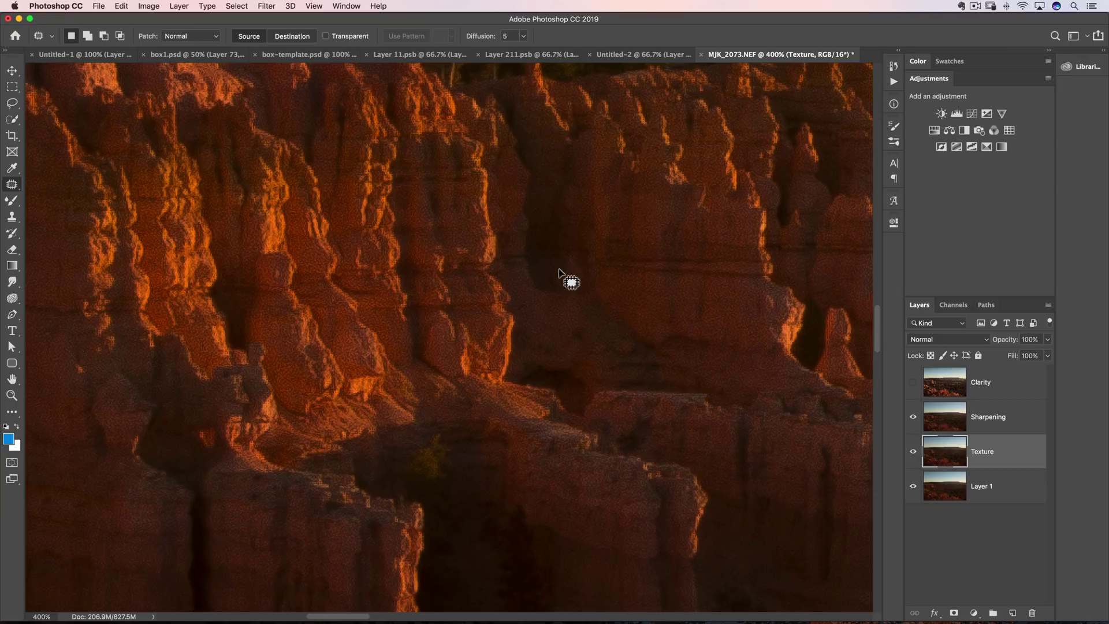
pyautogui.moveTo(633, 193); pyautogui.dragTo(611, 292)
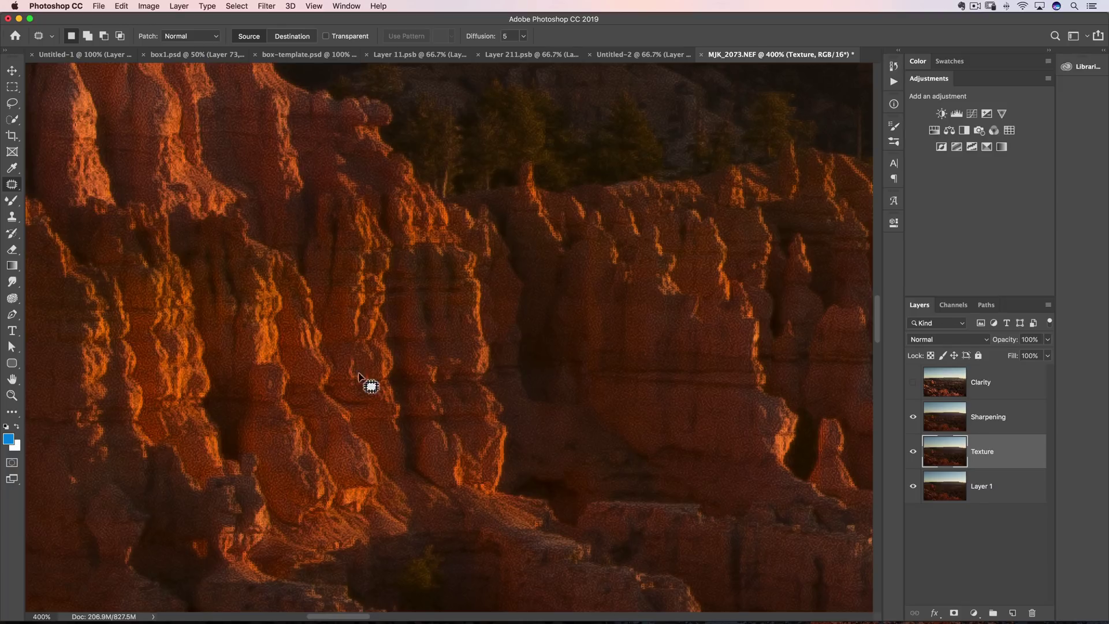
pyautogui.moveTo(478, 276); pyautogui.dragTo(504, 424)
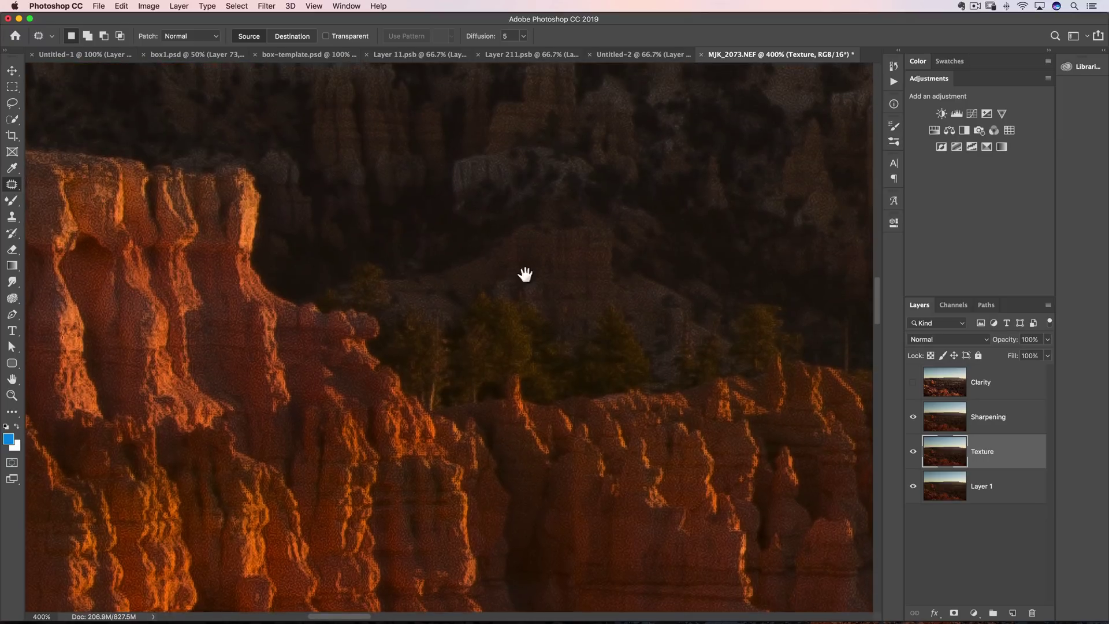
pyautogui.moveTo(527, 240); pyautogui.dragTo(522, 493)
pyautogui.moveTo(560, 264); pyautogui.dragTo(529, 515)
pyautogui.moveTo(537, 306)
pyautogui.mouseDown()
pyautogui.moveTo(536, 490)
pyautogui.moveTo(512, 572)
pyautogui.mouseUp()
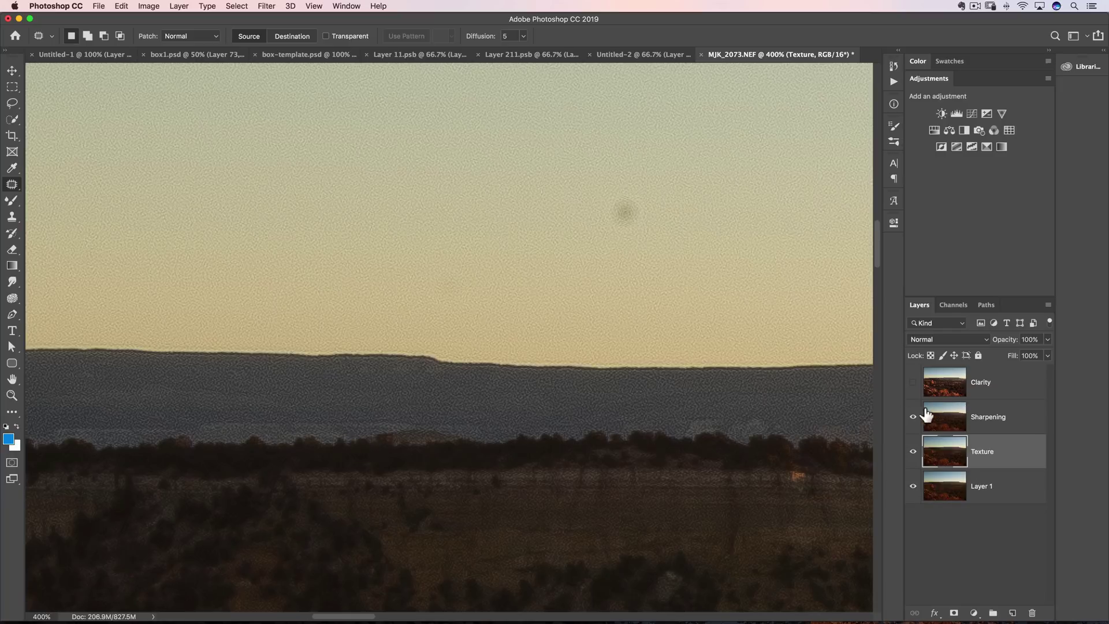
# Turn on the Clarity layer and inspect the treeline and lit hoodoo cliffs with it applied.
pyautogui.click(913, 383)
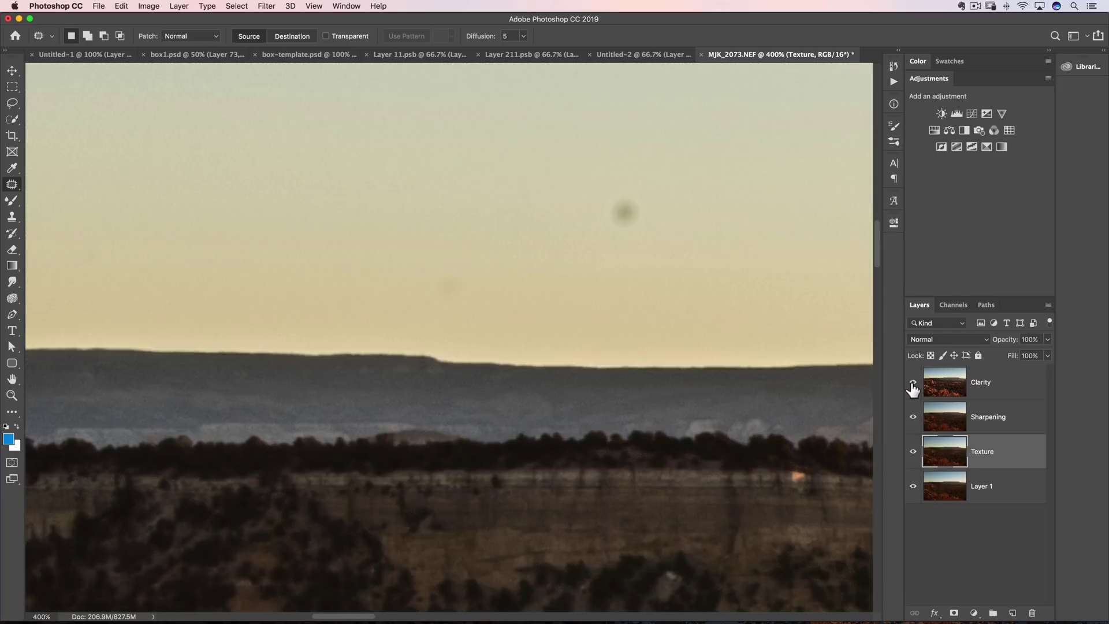
pyautogui.moveTo(633, 495); pyautogui.dragTo(678, 317)
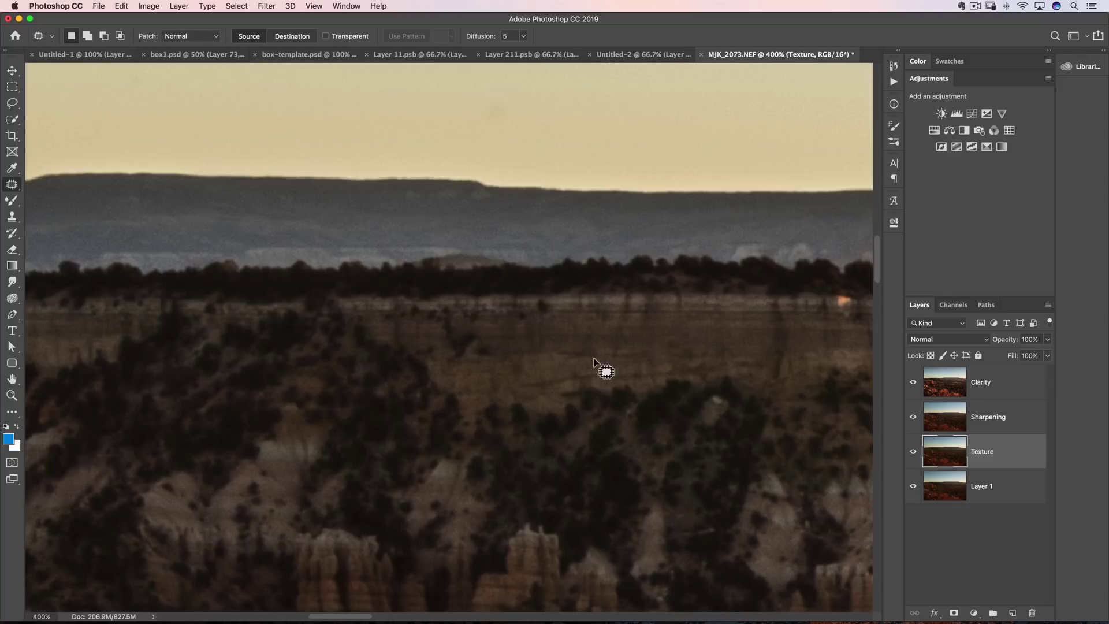
pyautogui.moveTo(655, 345); pyautogui.dragTo(555, 198)
pyautogui.moveTo(441, 448); pyautogui.dragTo(369, 306)
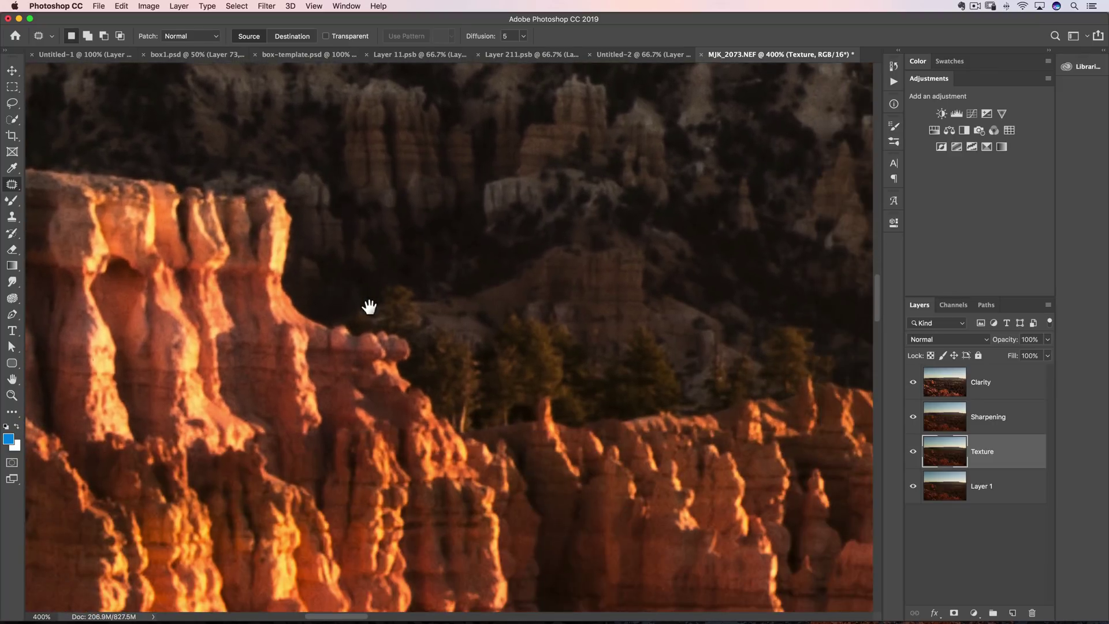
pyautogui.moveTo(456, 335); pyautogui.dragTo(461, 247)
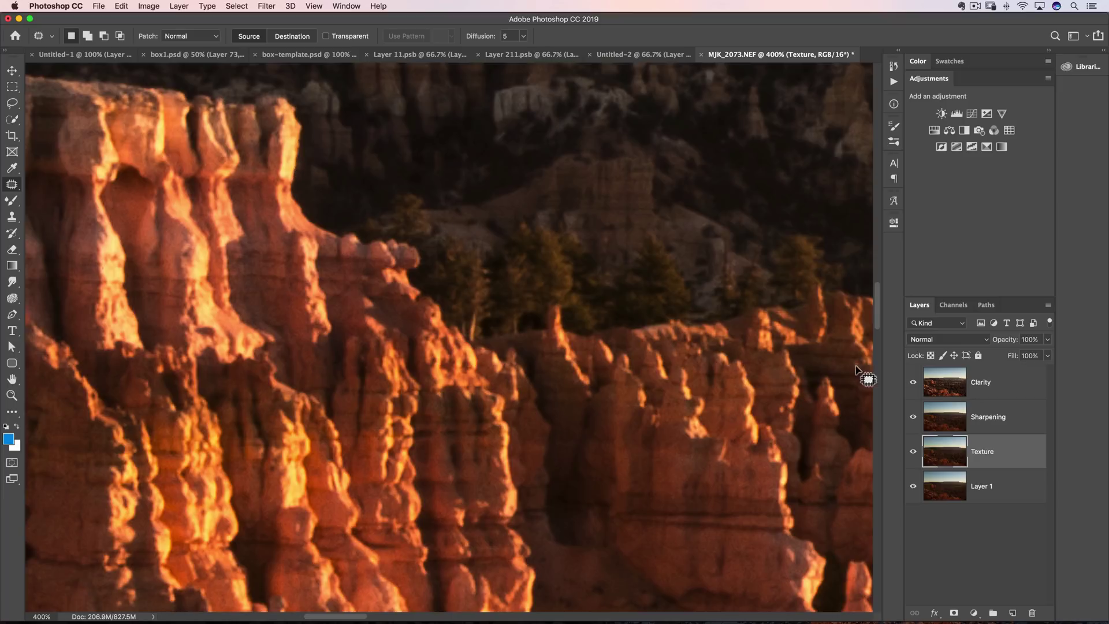
# Toggle the Clarity layer off and on repeatedly to compare its effect on the canyon.
pyautogui.click(912, 382)
pyautogui.click(913, 382)
pyautogui.click(913, 382)
pyautogui.click(913, 382)
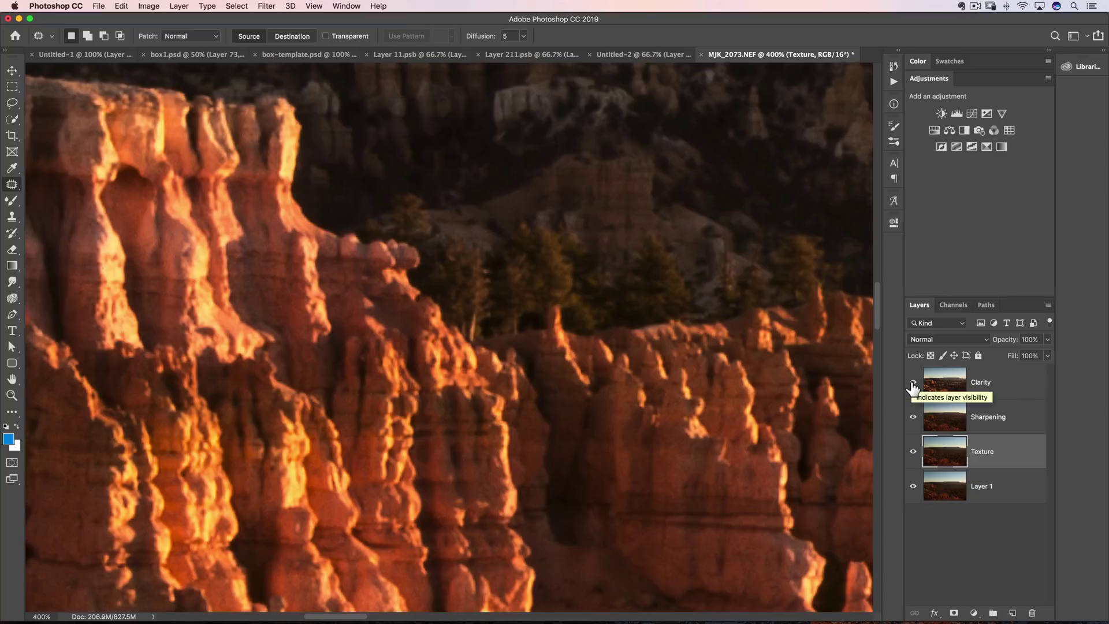
pyautogui.click(913, 383)
pyautogui.click(912, 382)
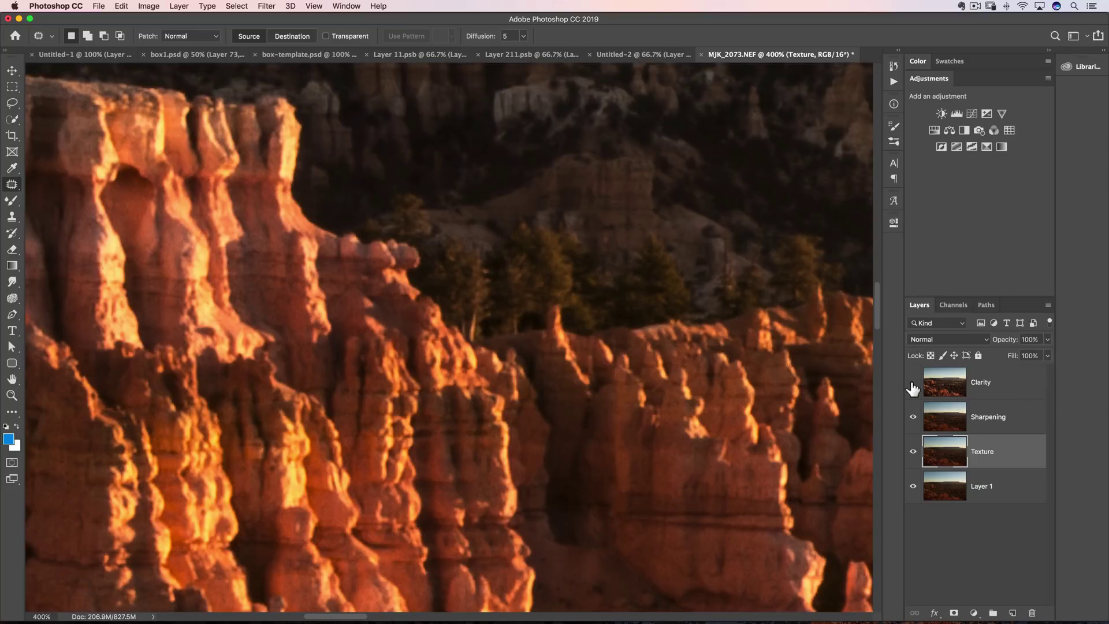
pyautogui.click(913, 384)
pyautogui.click(913, 384)
# Keep comparing Clarity on and off, then leave Clarity hidden and the Sharpening layer visible.
pyautogui.click(912, 383)
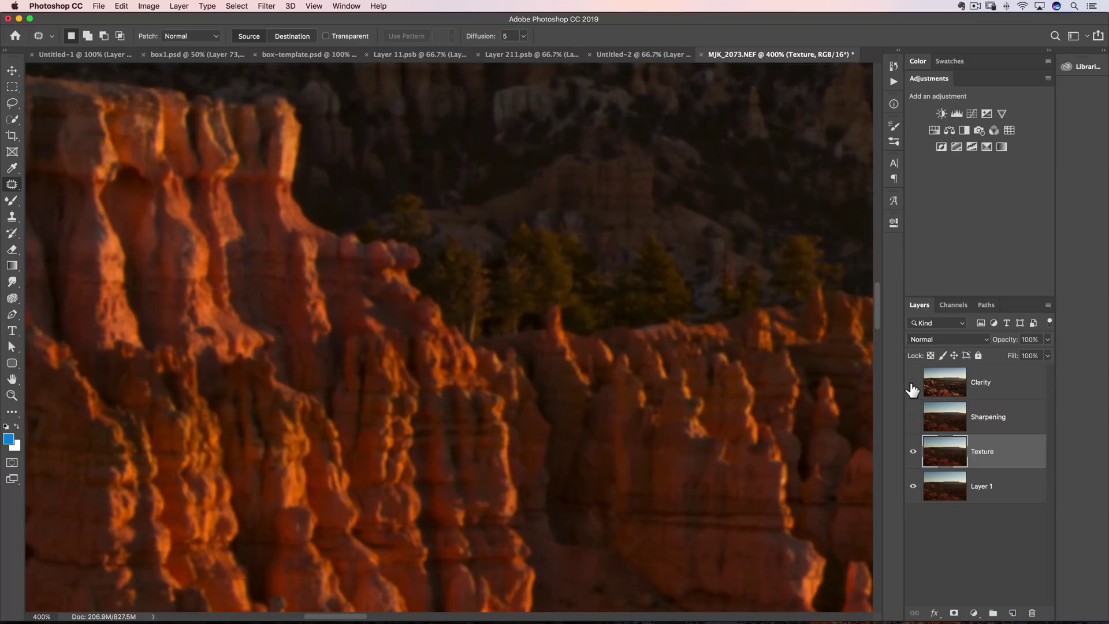
pyautogui.click(913, 384)
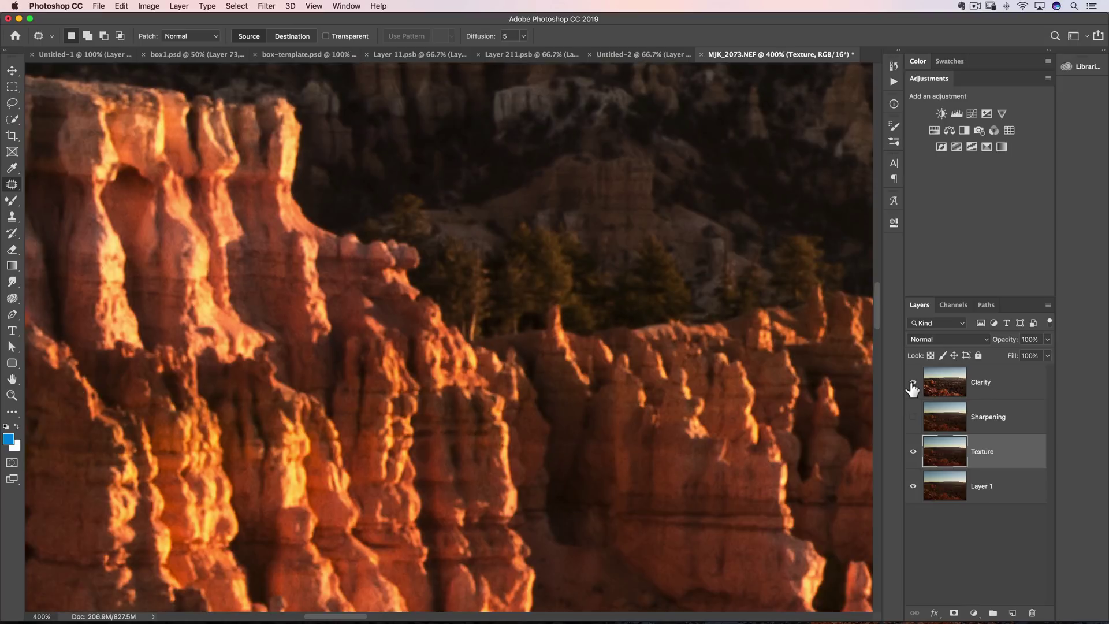
pyautogui.click(913, 384)
pyautogui.click(912, 384)
pyautogui.click(912, 384)
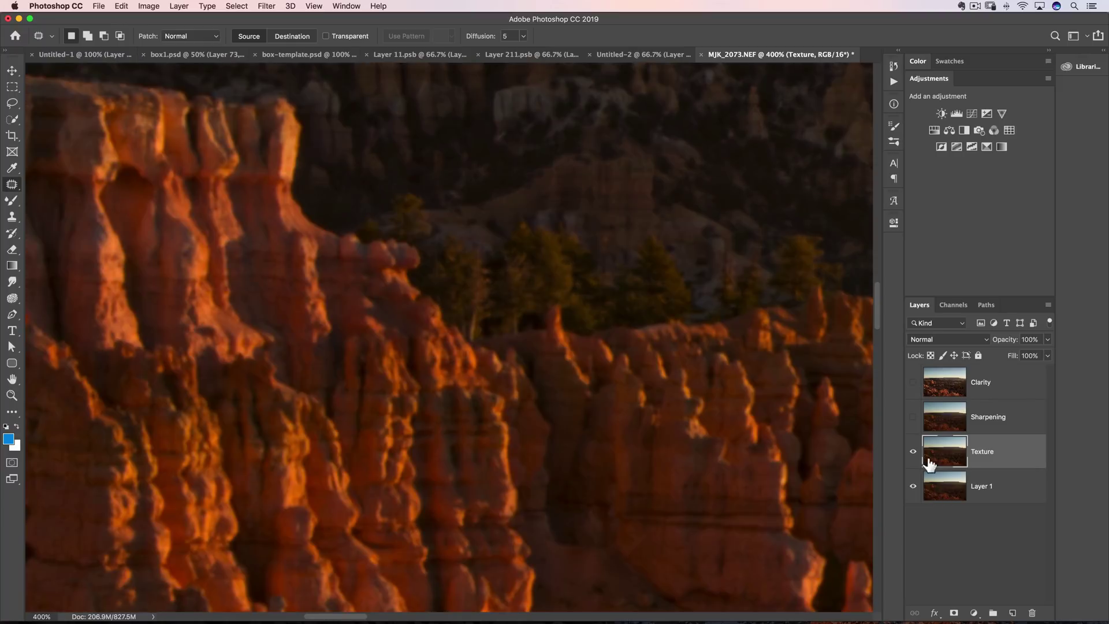
pyautogui.click(913, 384)
pyautogui.click(912, 387)
pyautogui.click(913, 420)
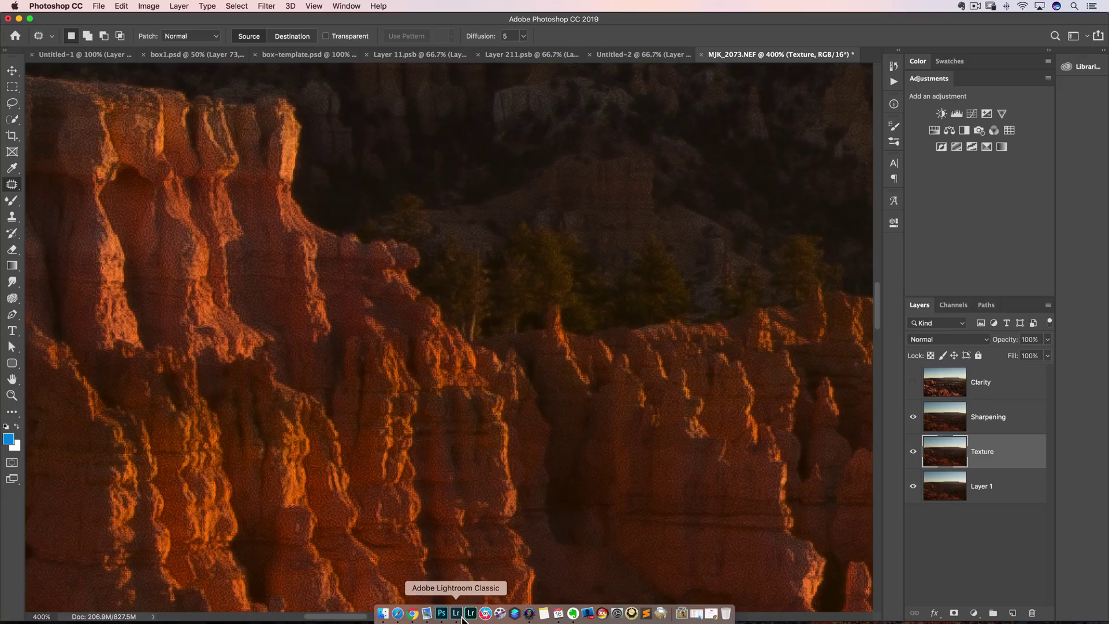
# In Lightroom Classic, give the waterfall photo Texture +22, then +100 viewed at 1:1 on the mossy rock.
pyautogui.click(462, 614)
pyautogui.press('Right')
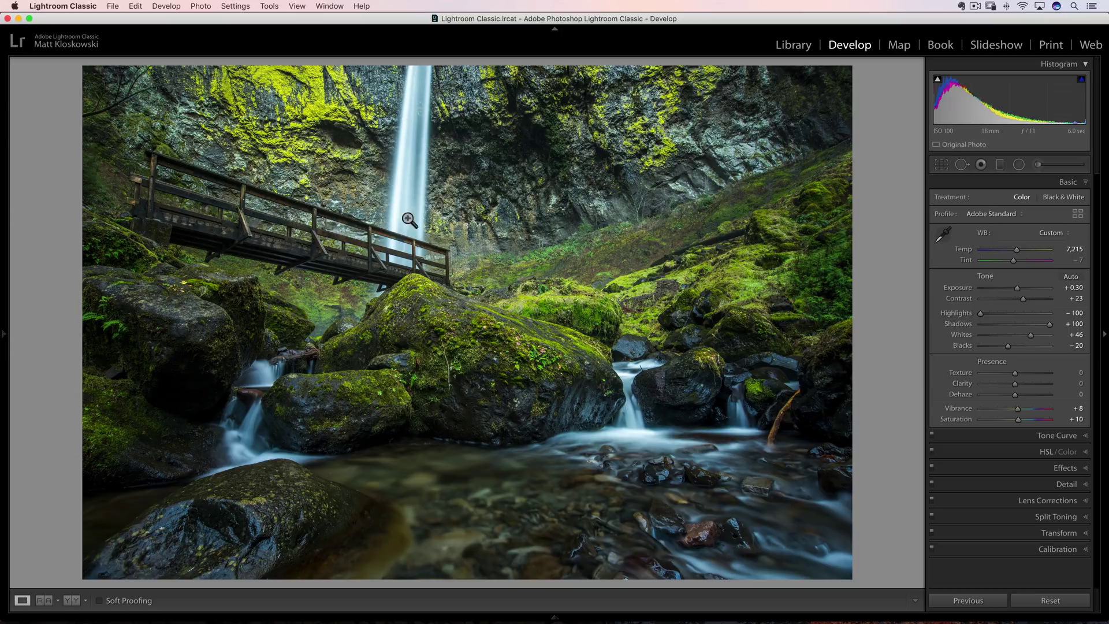
pyautogui.moveTo(1020, 375)
pyautogui.mouseDown()
pyautogui.moveTo(1059, 374)
pyautogui.moveTo(1022, 373)
pyautogui.mouseUp()
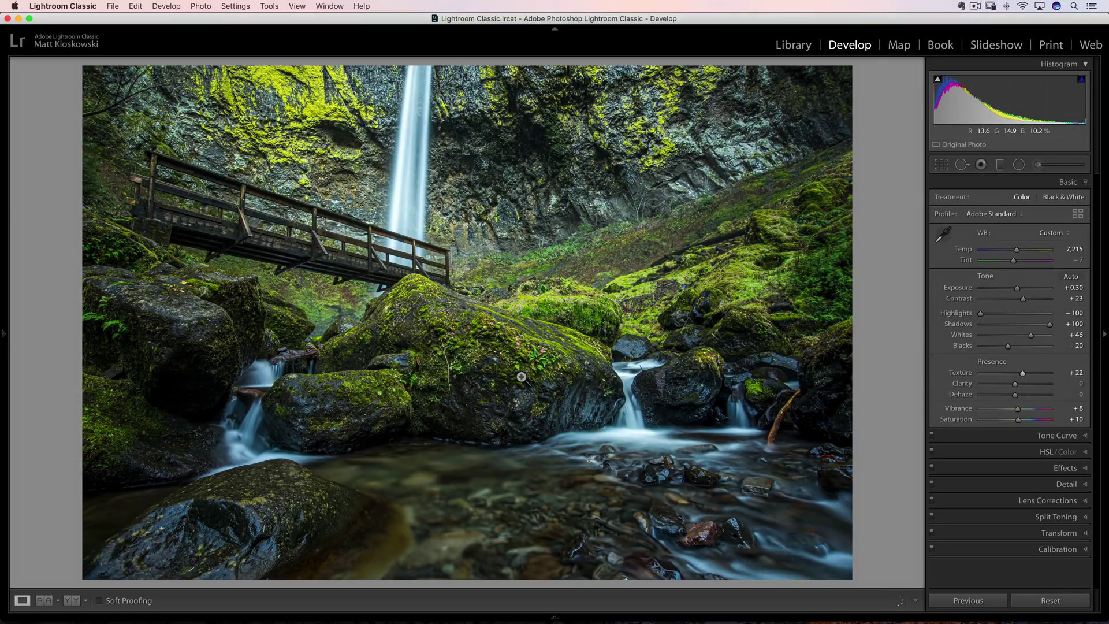
pyautogui.press('z')
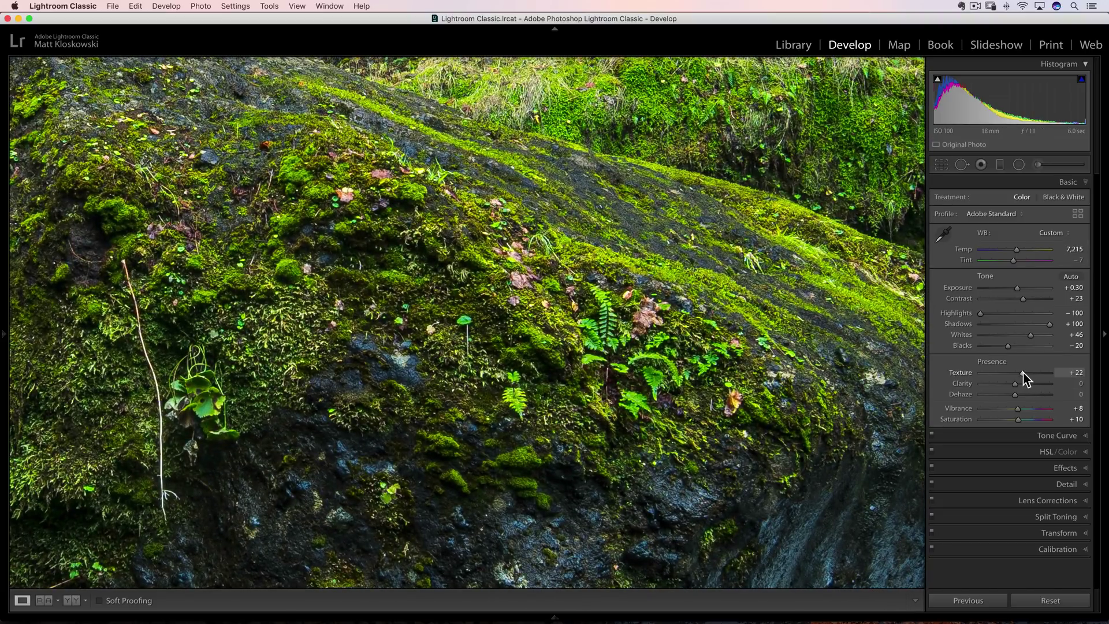
pyautogui.moveTo(1018, 374); pyautogui.dragTo(1104, 383)
# Reset Texture to 0, zoom out, and move on to the lake and mountain photo.
pyautogui.doubleClick(961, 373)
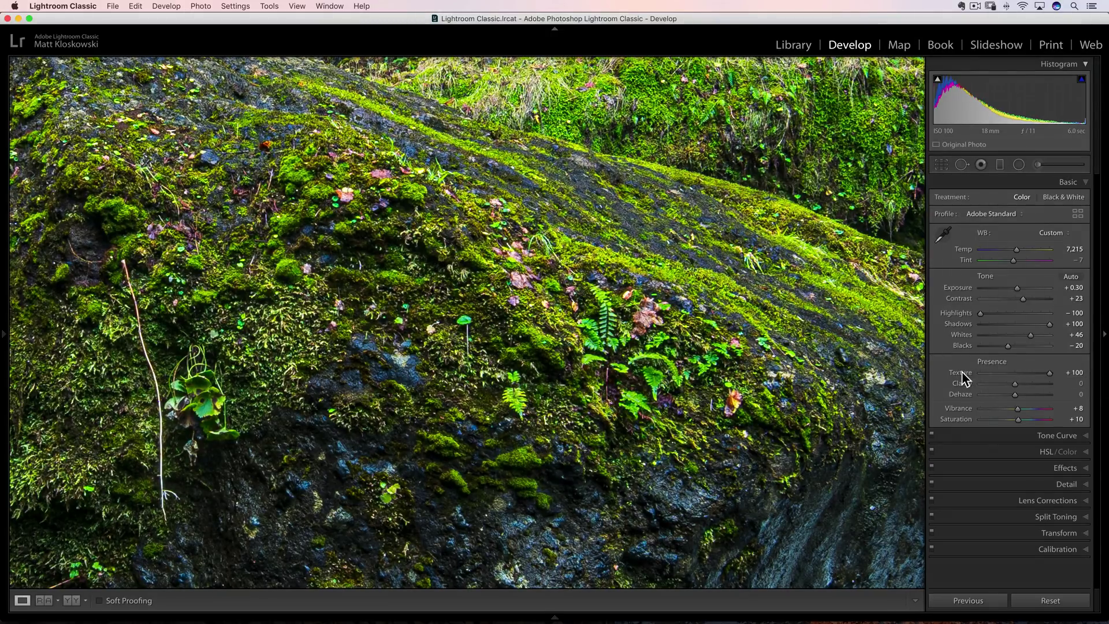
pyautogui.click(643, 310)
pyautogui.press('Right')
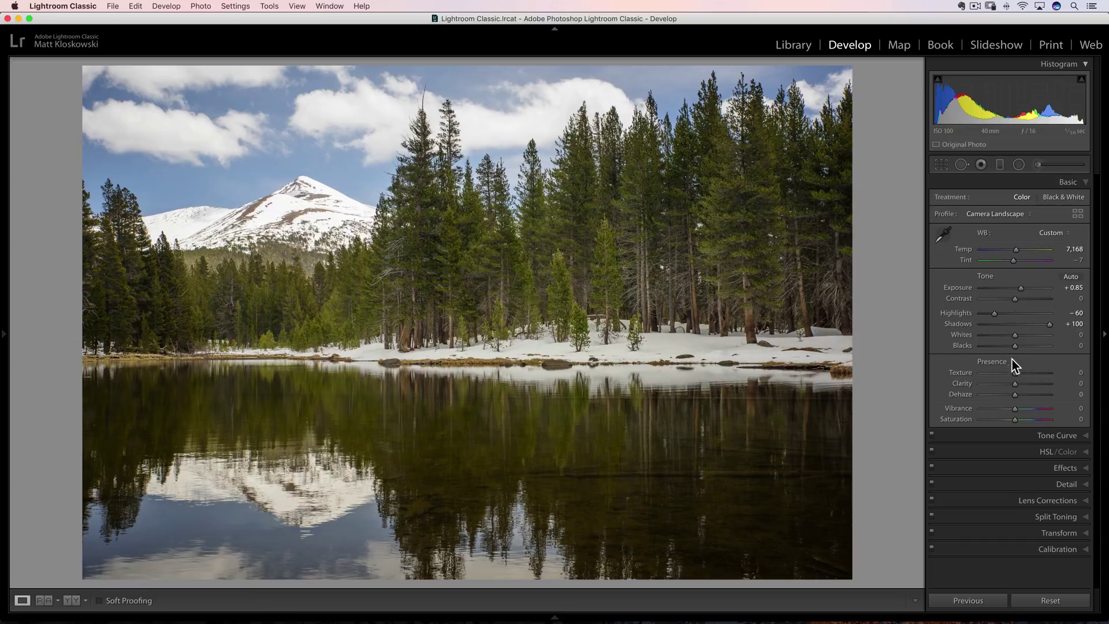
# Raise the lake photo's Texture to +37, checking the trees at full size.
pyautogui.moveTo(1017, 375)
pyautogui.mouseDown()
pyautogui.moveTo(1037, 376)
pyautogui.moveTo(1023, 379)
pyautogui.mouseUp()
pyautogui.click(507, 242)
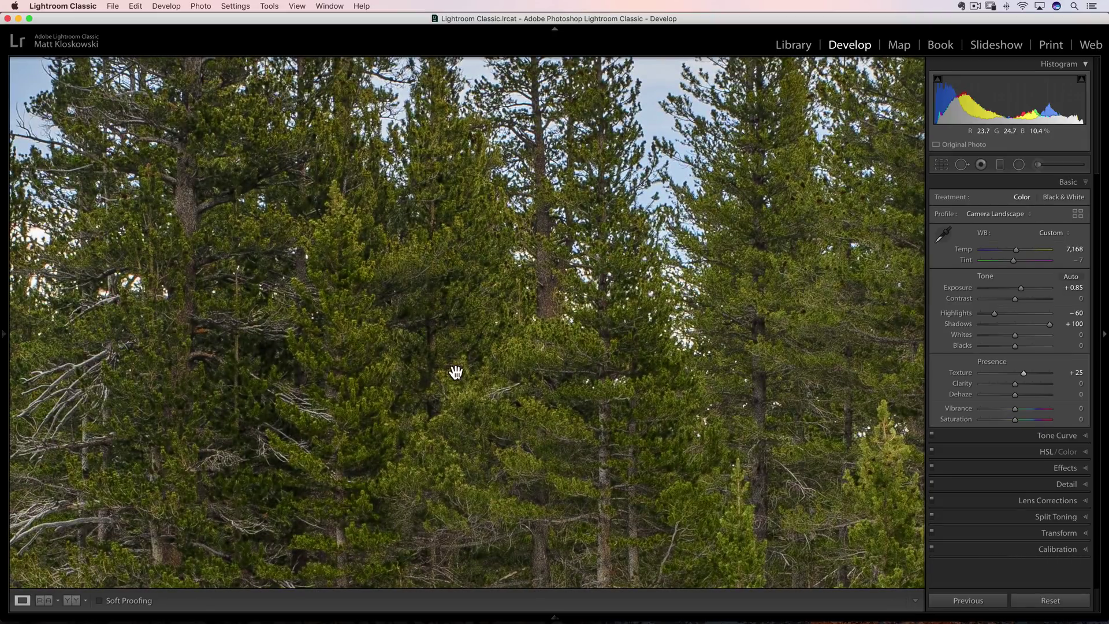
pyautogui.doubleClick(962, 372)
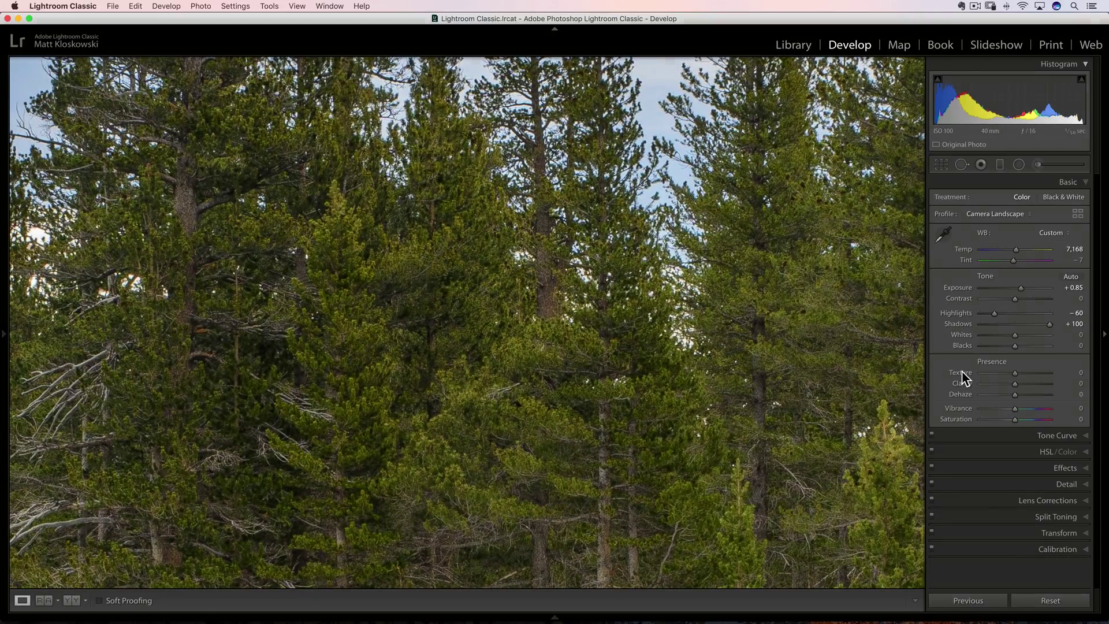
pyautogui.moveTo(1015, 372); pyautogui.dragTo(1035, 373)
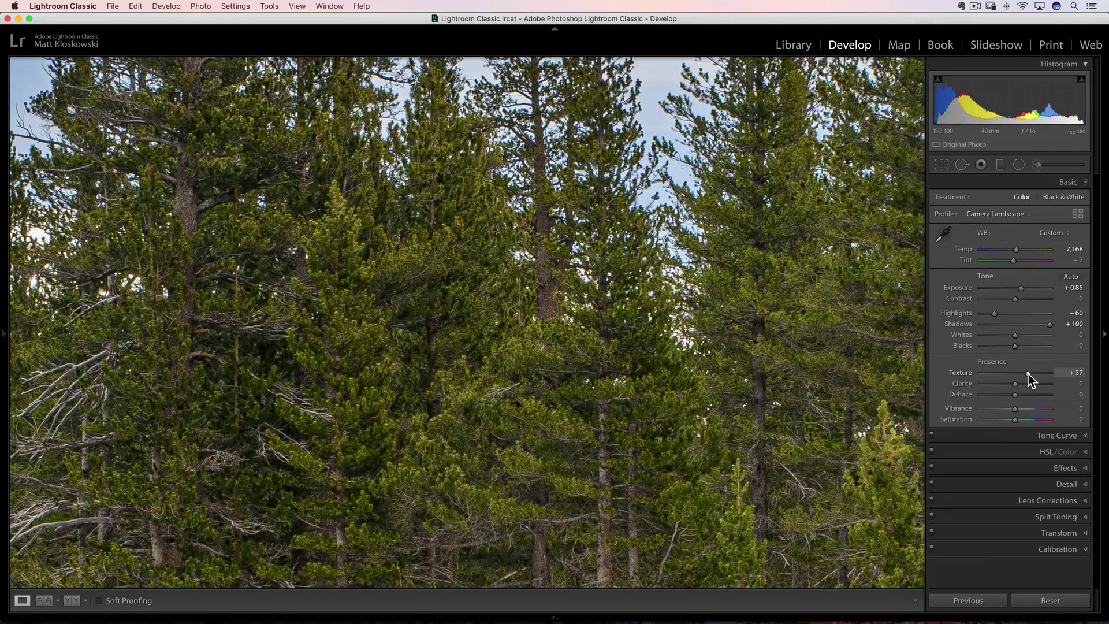
pyautogui.click(574, 429)
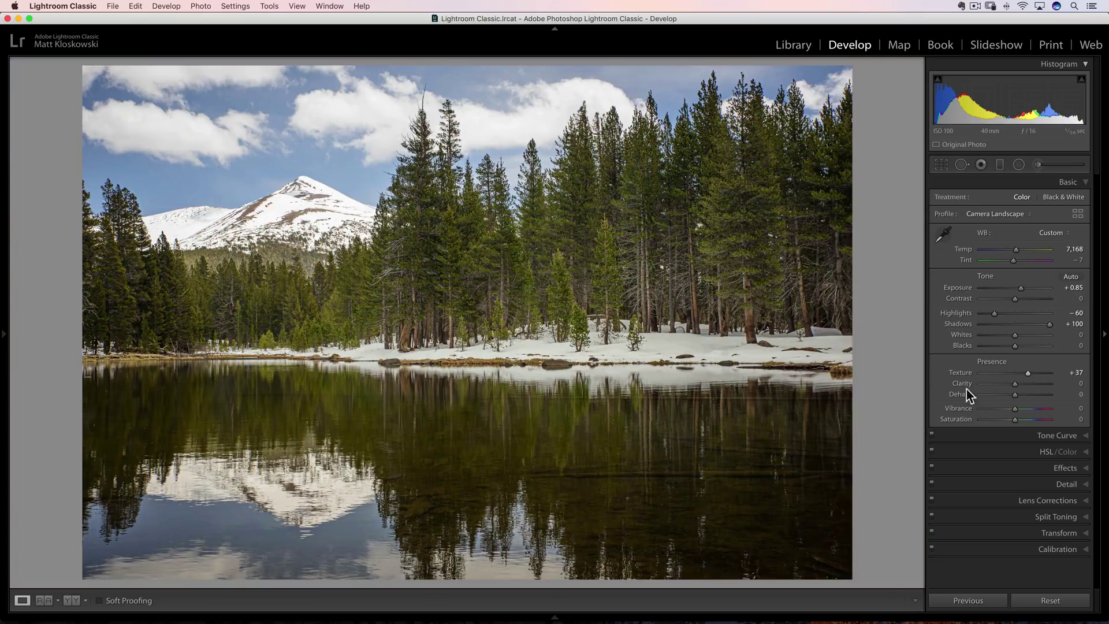
# Set Clarity to +21 and move on to the vertical forest photo.
pyautogui.moveTo(1021, 384); pyautogui.dragTo(1026, 383)
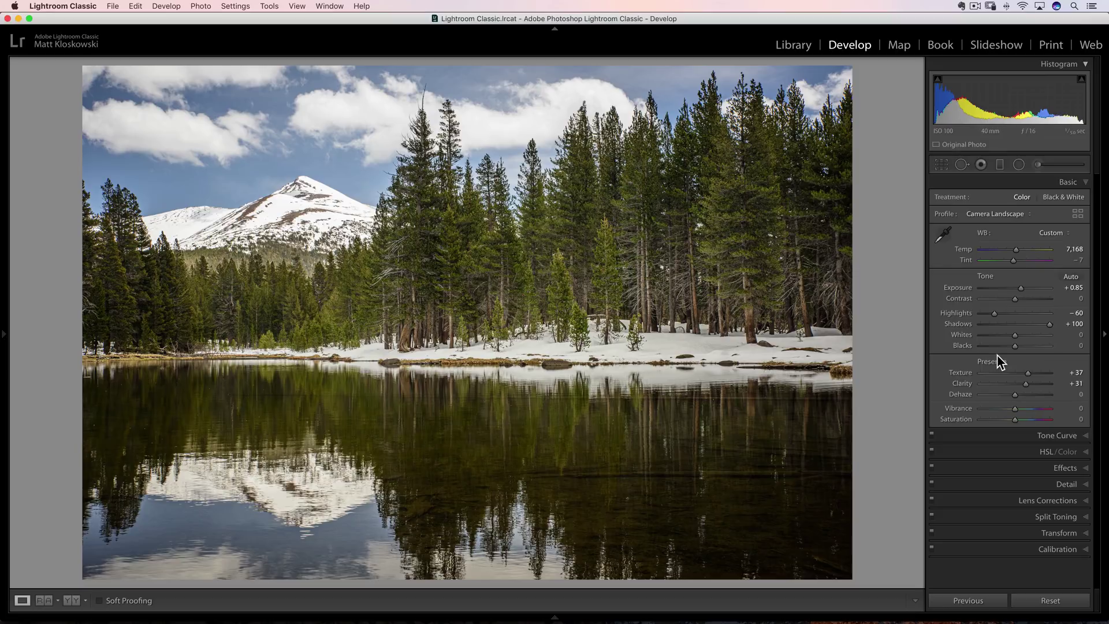
pyautogui.click(1016, 384)
pyautogui.moveTo(1014, 384)
pyautogui.mouseDown()
pyautogui.moveTo(1035, 383)
pyautogui.moveTo(1021, 383)
pyautogui.mouseUp()
pyautogui.press('Right')
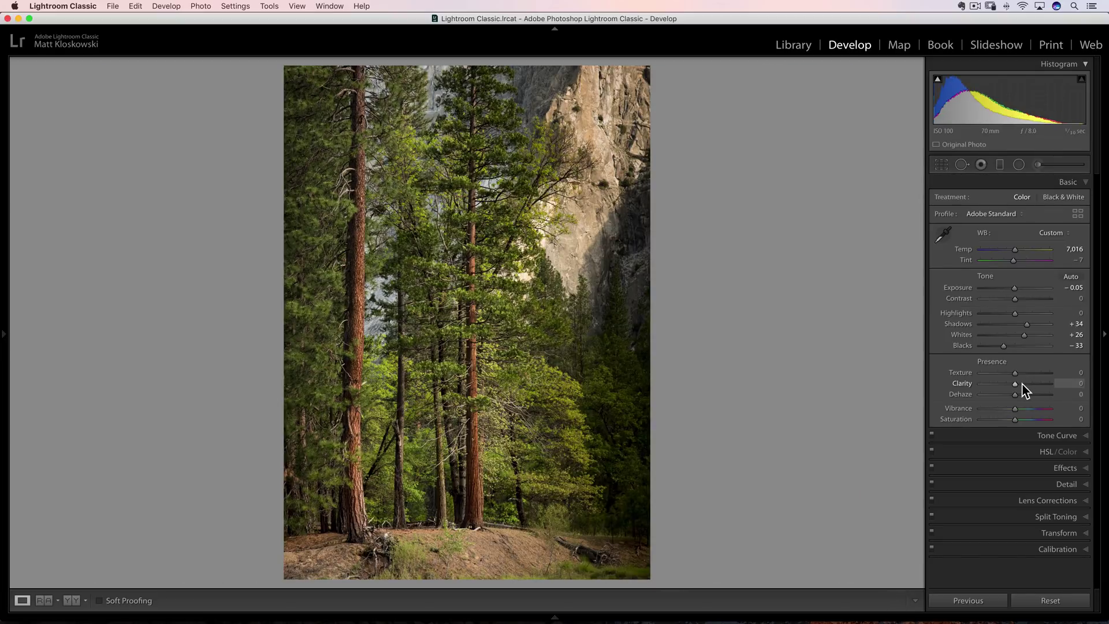
# Give the pine forest photo Clarity +53 and Saturation +13, and warm Temp to 7,382.
pyautogui.moveTo(1017, 386)
pyautogui.mouseDown()
pyautogui.moveTo(1054, 384)
pyautogui.moveTo(1029, 384)
pyautogui.mouseUp()
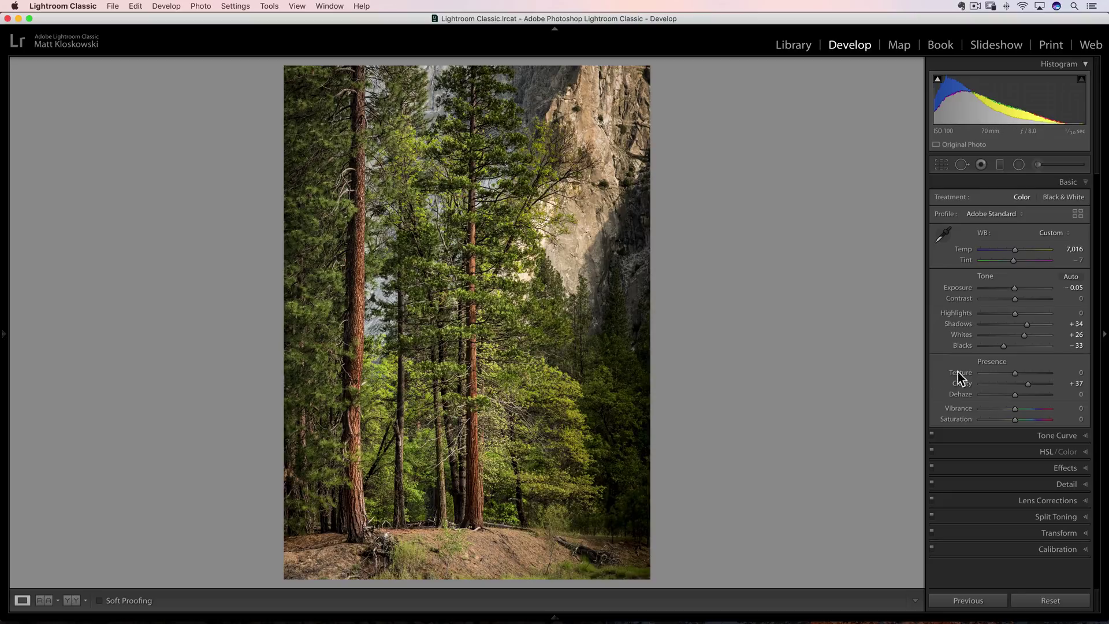
pyautogui.moveTo(1023, 383); pyautogui.dragTo(1021, 422)
pyautogui.moveTo(1017, 248); pyautogui.dragTo(1021, 250)
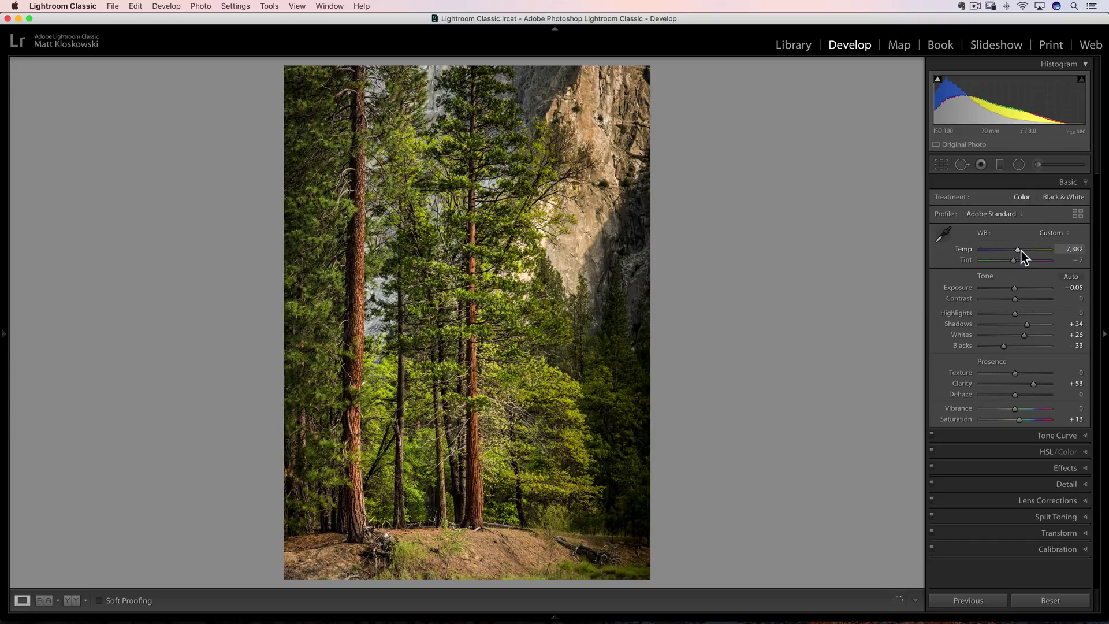
# Reset basic settings, compare Texture +100 and Clarity +30 on the tree trunk, then go to the bride portrait.
pyautogui.press('super+shift+r')
pyautogui.press('Right')
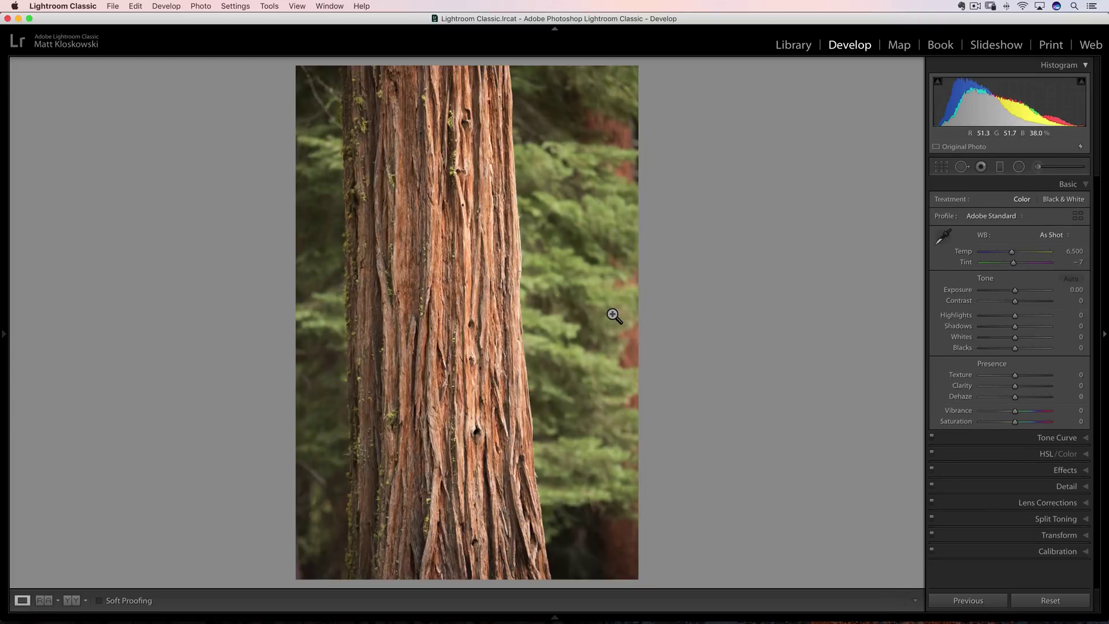
pyautogui.moveTo(1015, 375); pyautogui.dragTo(1047, 383)
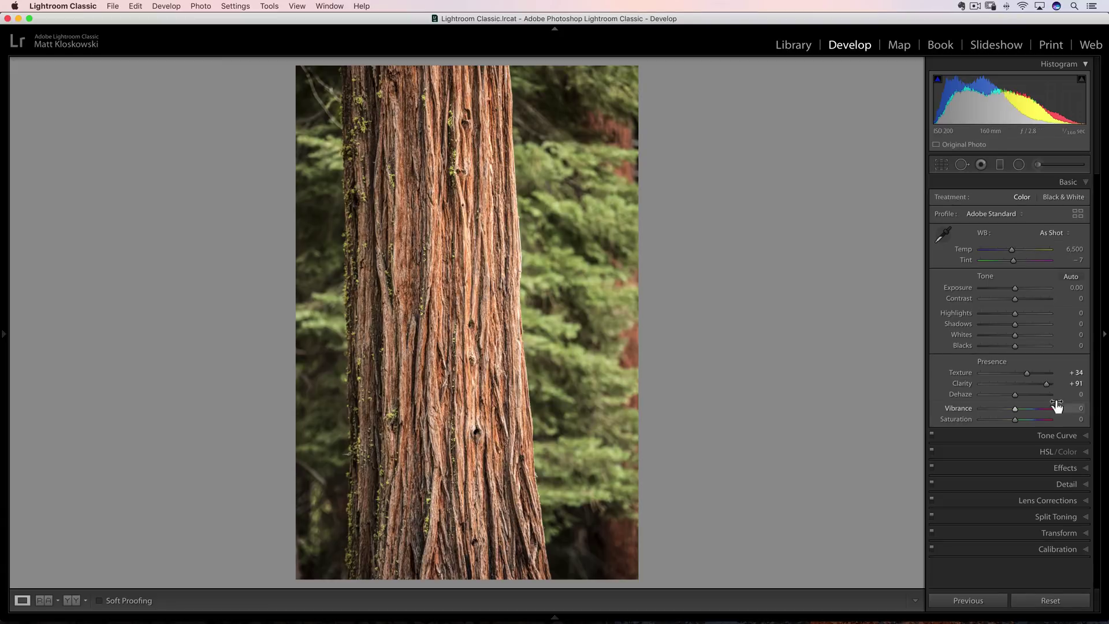
pyautogui.moveTo(1043, 386); pyautogui.dragTo(1015, 376)
pyautogui.press('Right')
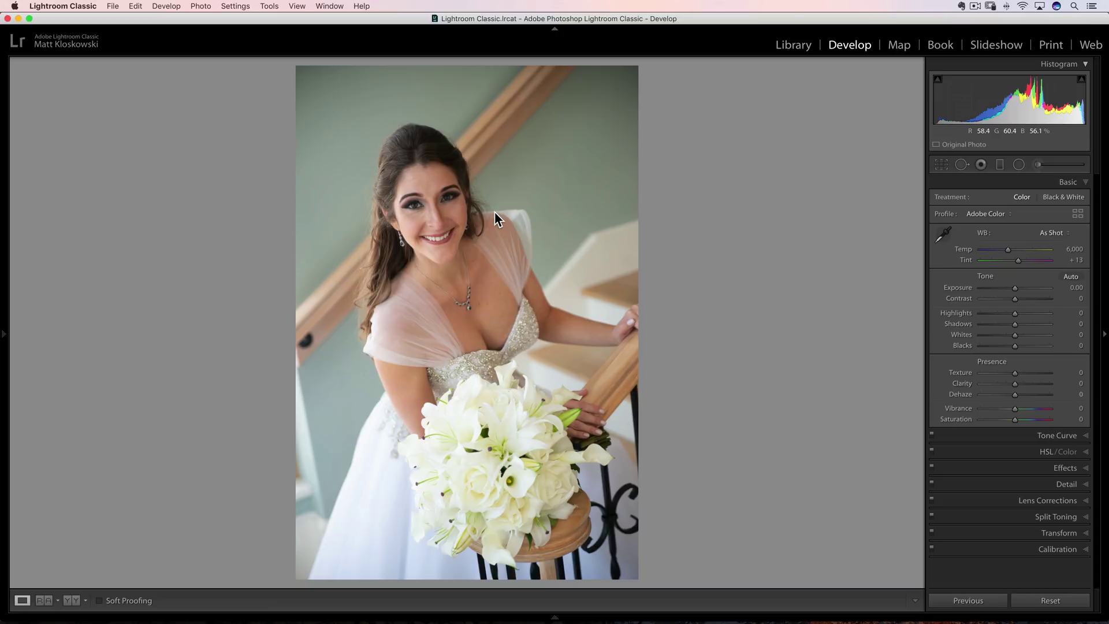
# Zoom in on the bride's face, test global Texture at +100 and -59, then reset it to 0.
pyautogui.click(444, 212)
pyautogui.moveTo(440, 208); pyautogui.dragTo(626, 354)
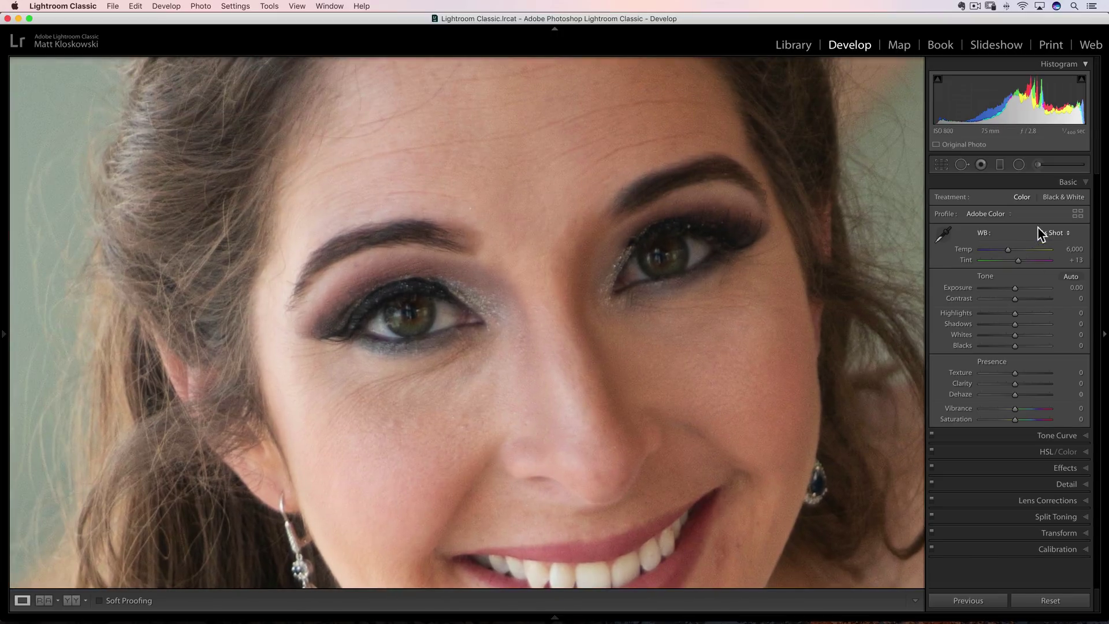
pyautogui.moveTo(1015, 372); pyautogui.dragTo(977, 372)
pyautogui.moveTo(981, 374); pyautogui.dragTo(994, 378)
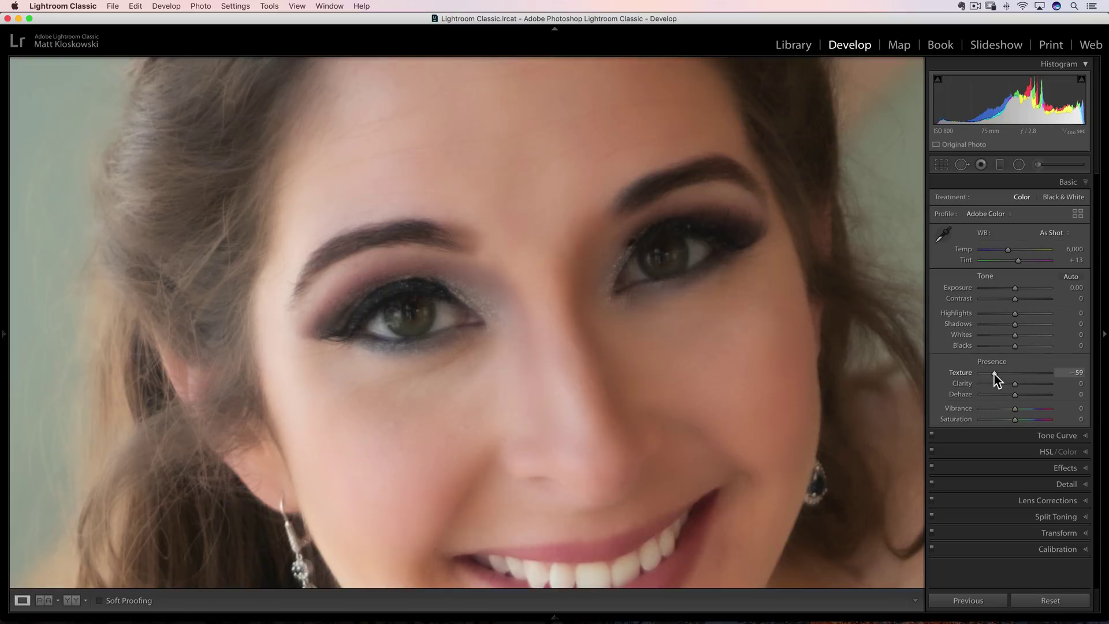
pyautogui.doubleClick(961, 375)
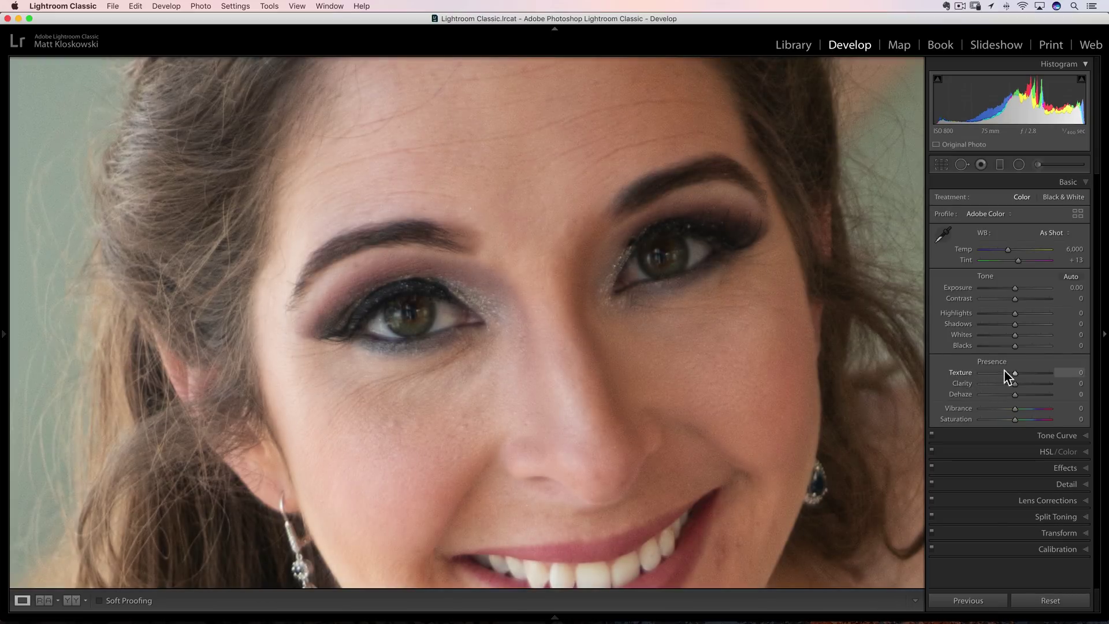
pyautogui.click(1049, 166)
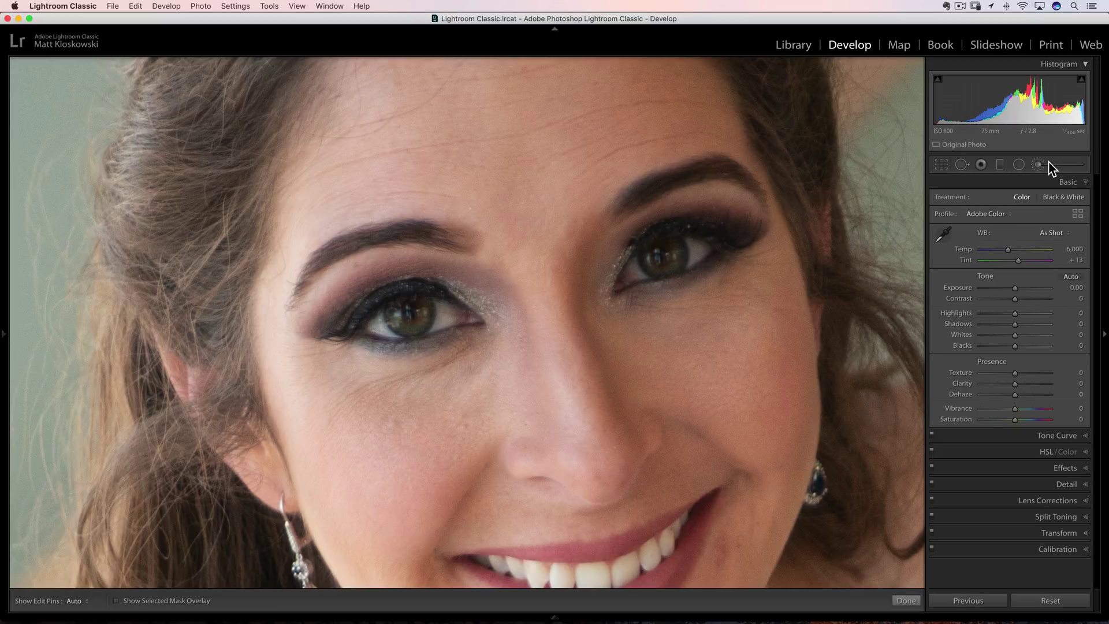
# Set the Adjustment Brush Texture to -61 and paint smoothing over the bride's nose.
pyautogui.moveTo(1037, 310); pyautogui.dragTo(991, 310)
pyautogui.press('h')
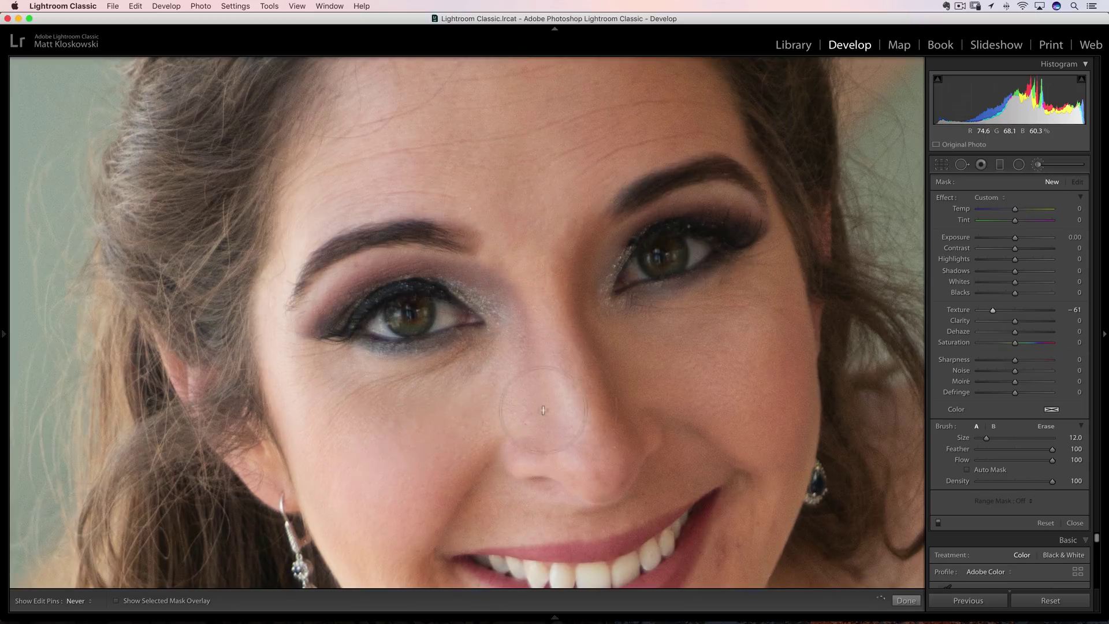
pyautogui.press('h')
pyautogui.moveTo(472, 397); pyautogui.dragTo(537, 377)
# Paint over the lower right cheek, ease the brush Texture to -45, and zoom out to the full portrait.
pyautogui.press('h')
pyautogui.press('h')
pyautogui.press('h')
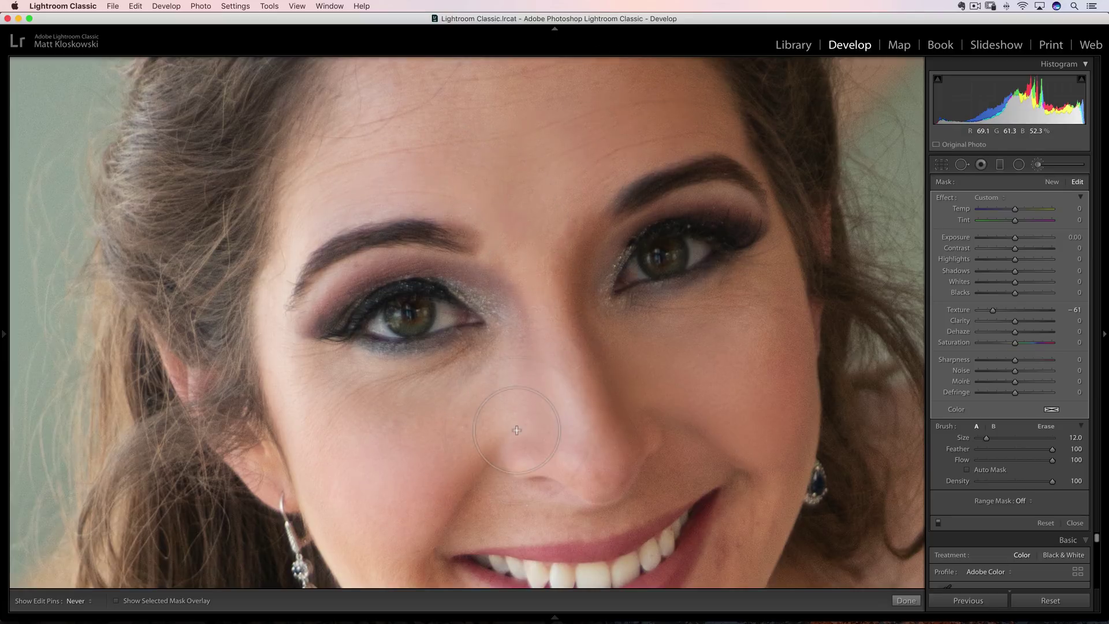
pyautogui.moveTo(681, 445); pyautogui.dragTo(684, 462)
pyautogui.press('h')
pyautogui.press('h')
pyautogui.press('h')
pyautogui.moveTo(992, 310)
pyautogui.mouseDown()
pyautogui.moveTo(1003, 311)
pyautogui.moveTo(991, 309)
pyautogui.mouseUp()
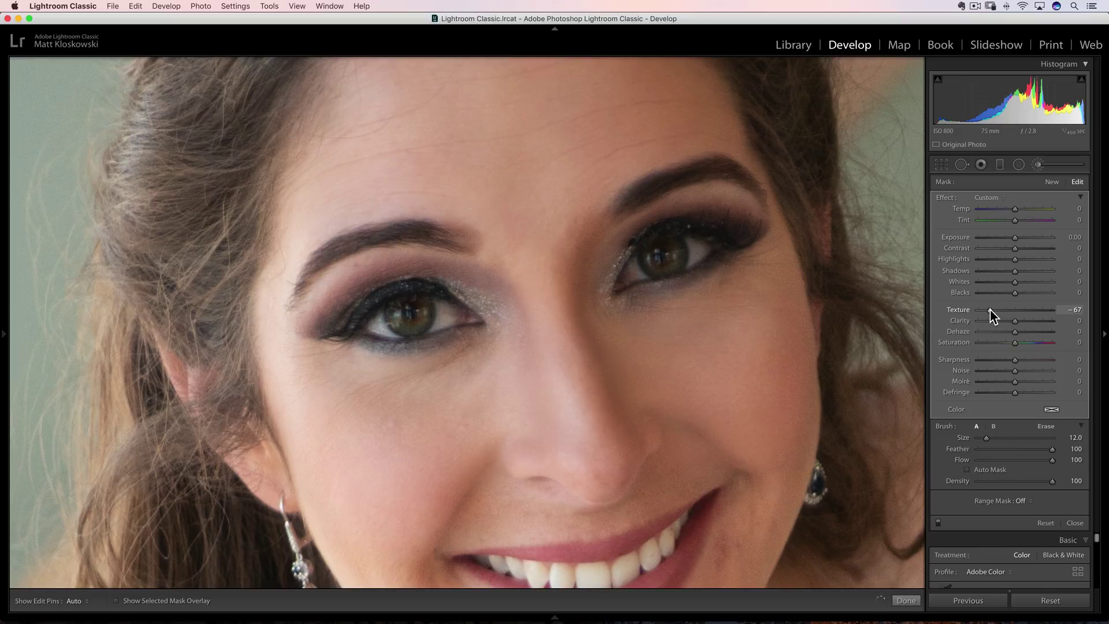
pyautogui.press('z')
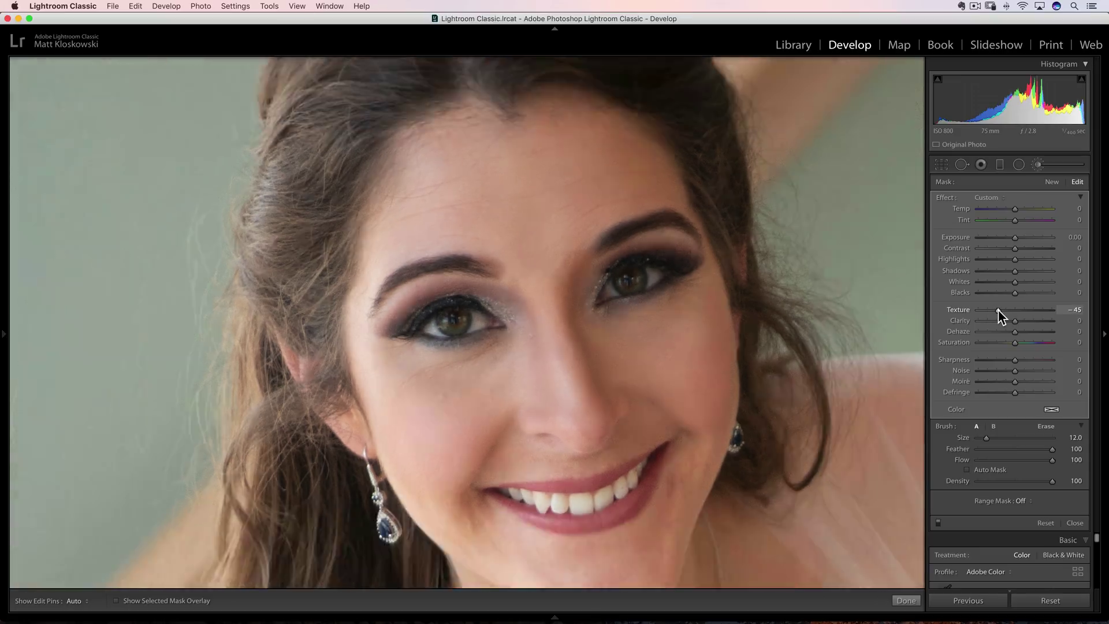